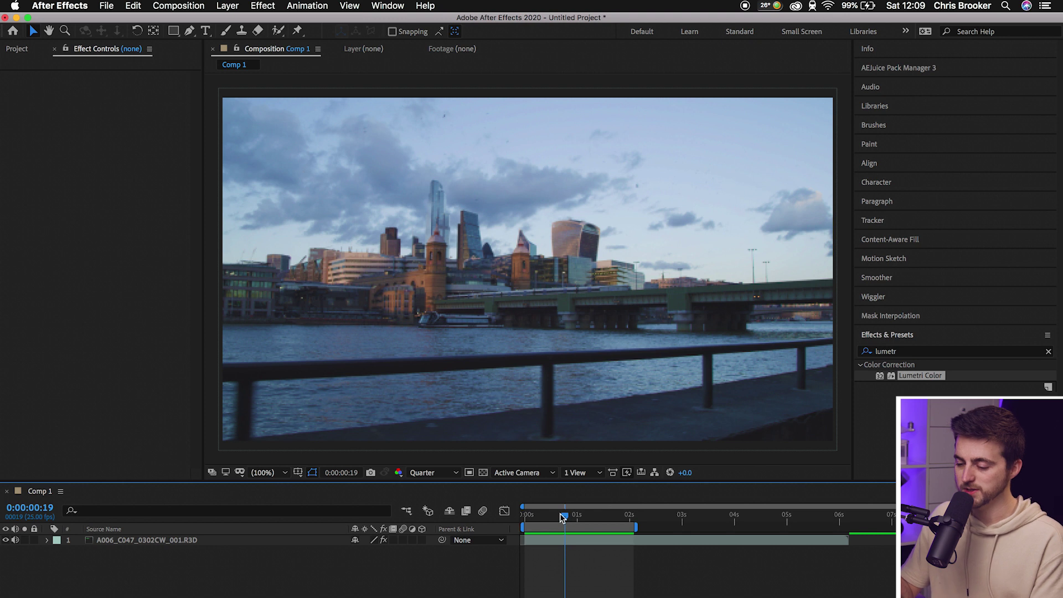
# - Preview the composition, then duplicate the London skyline clip layer with Cmd+D
pyautogui.press('space')
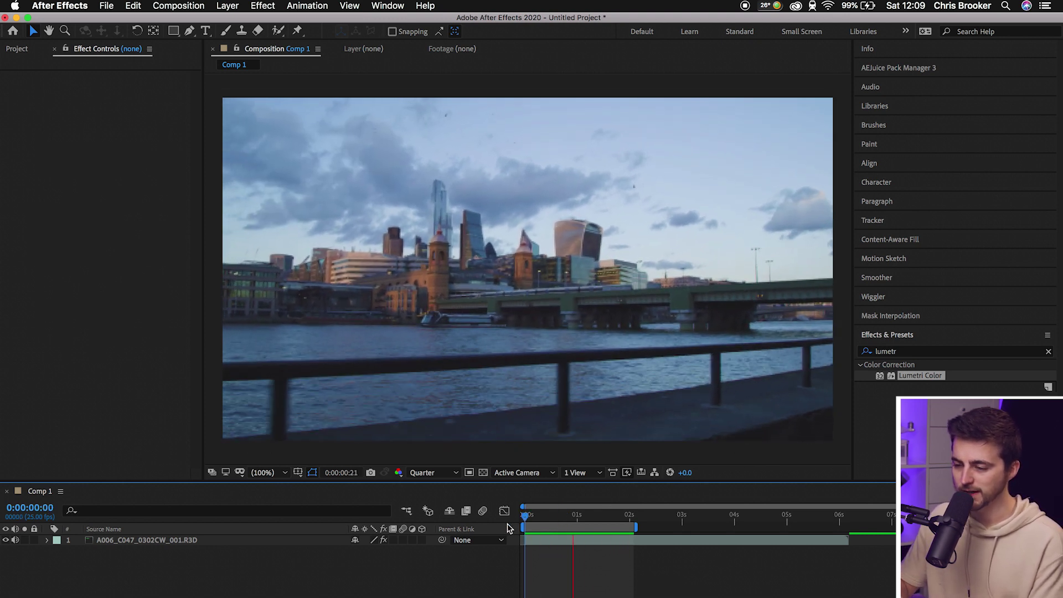
pyautogui.press('space')
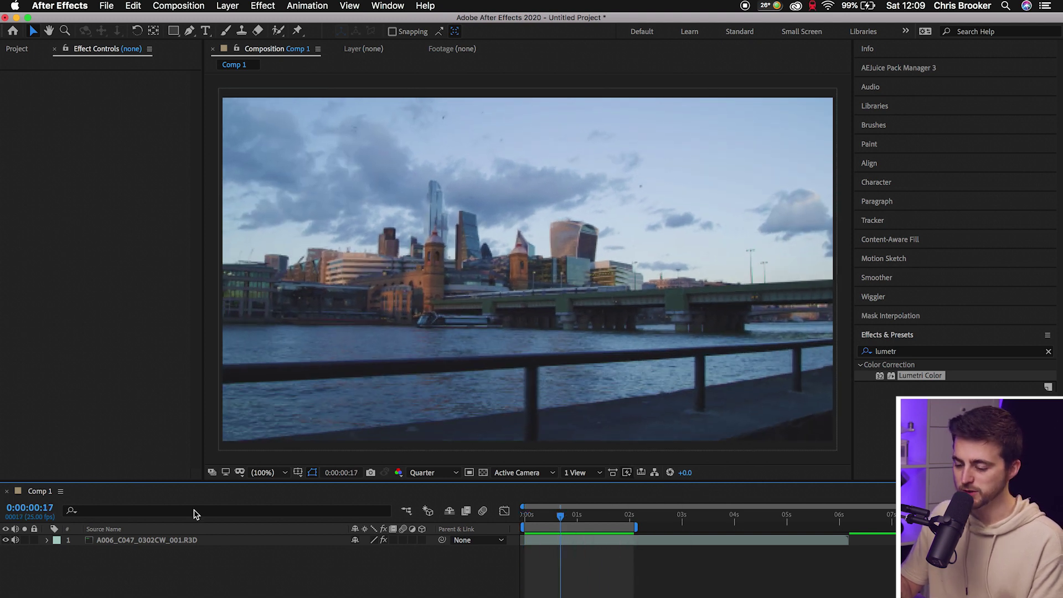
pyautogui.click(161, 543)
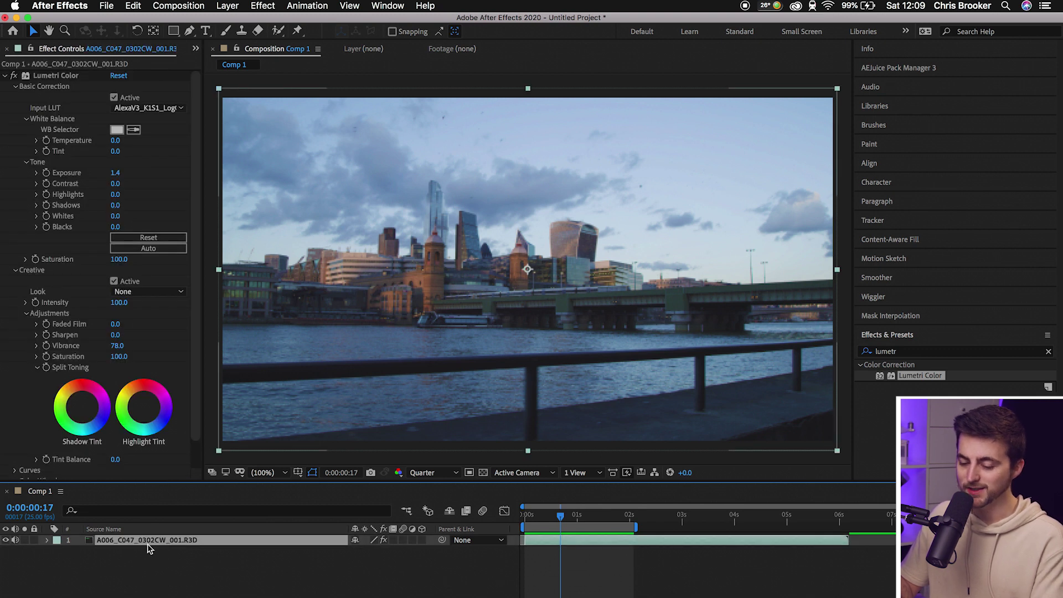
pyautogui.press('super+d')
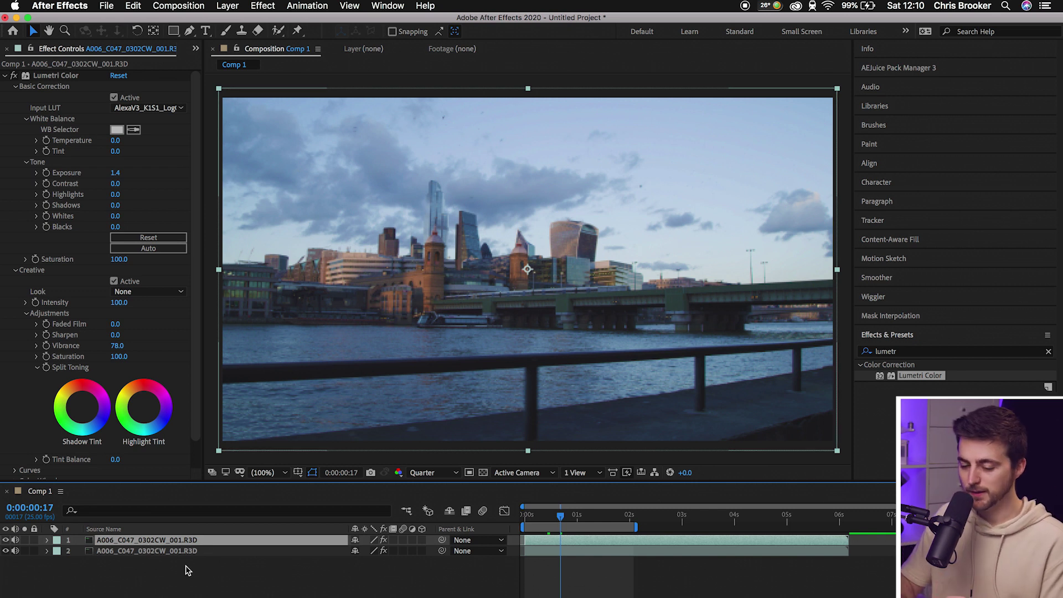
# - Collapse the Lumetri Color settings and recentre the 50% frame in the viewer
pyautogui.click(6, 77)
pyautogui.scroll(-3, 326, 191)
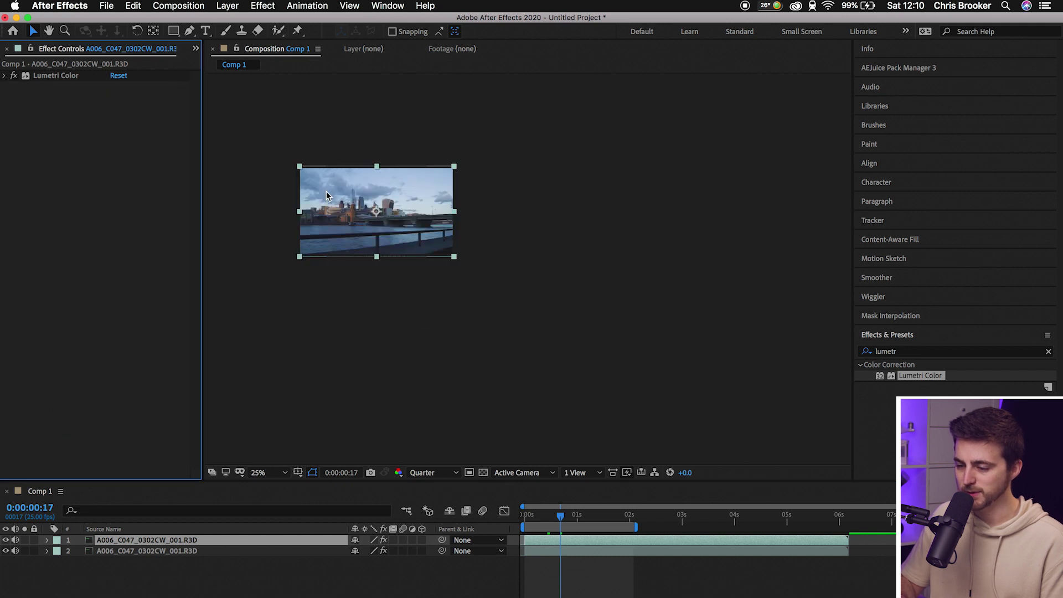
pyautogui.scroll(1, 327, 191)
pyautogui.moveTo(352, 197); pyautogui.dragTo(402, 212)
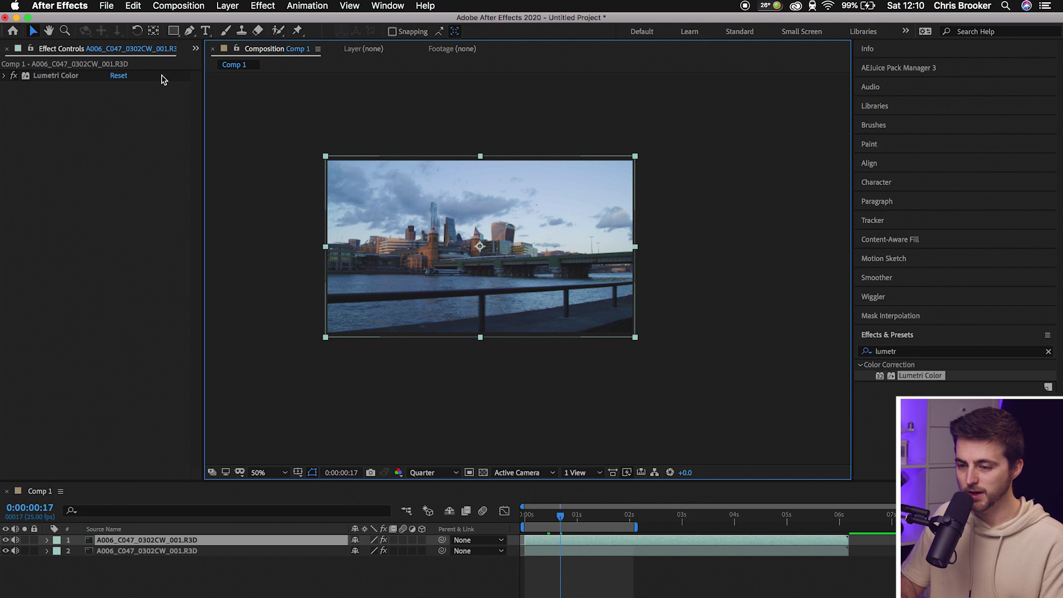
# - Draw a closed four-point mask on the top skyline layer with the Pen tool
pyautogui.click(189, 31)
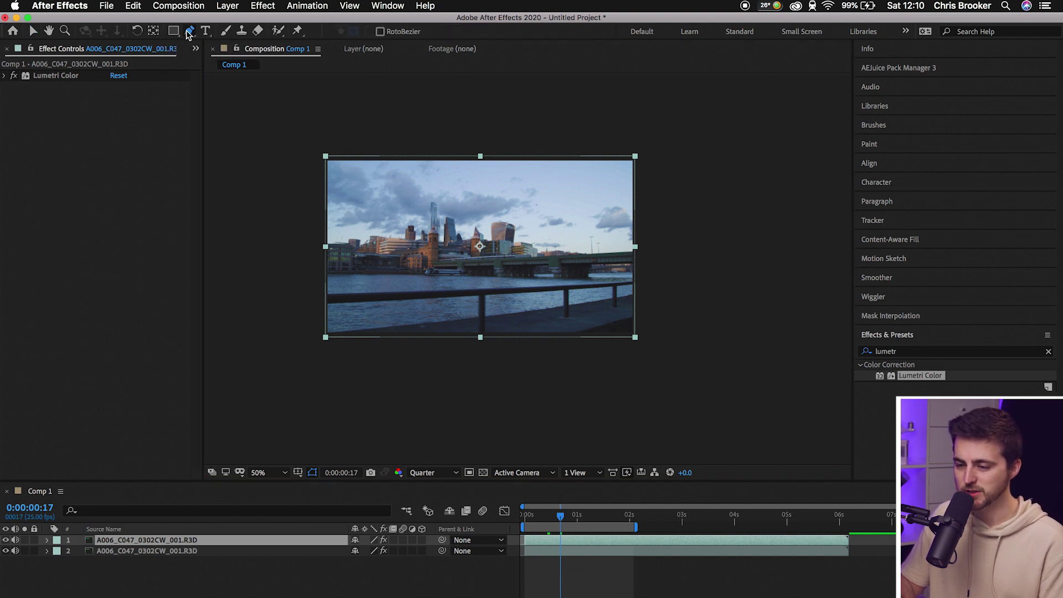
pyautogui.click(377, 109)
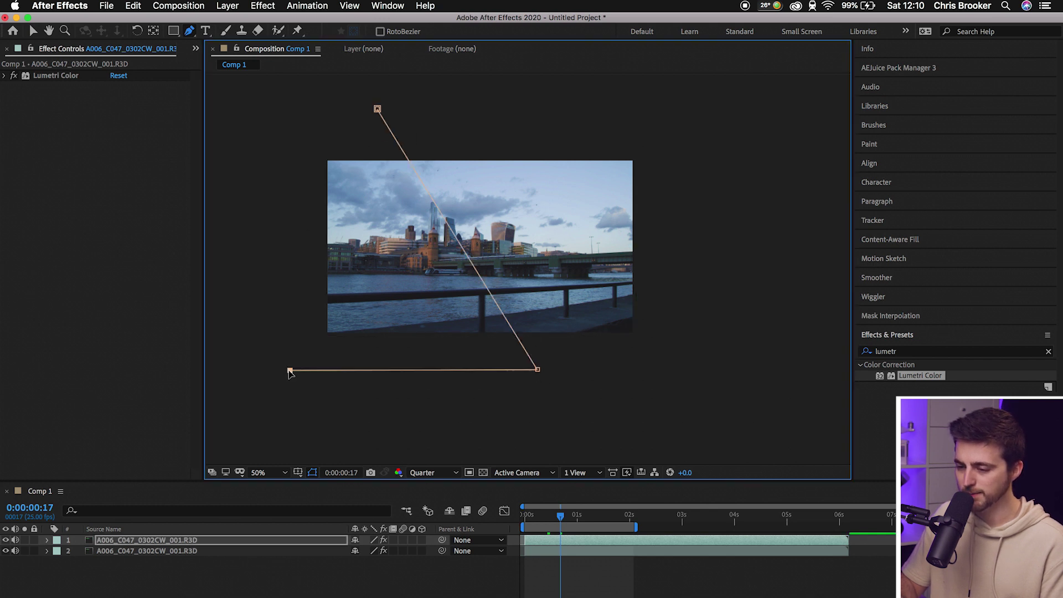
pyautogui.click(377, 109)
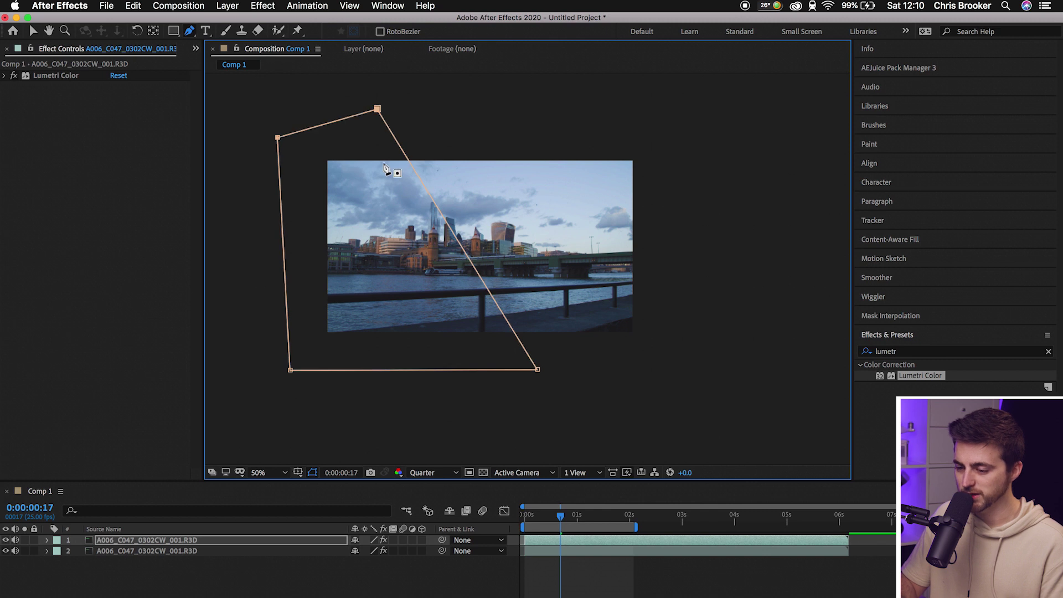
# - Move the top layer to Position X 753 and set its Opacity to 50%
pyautogui.press('p')
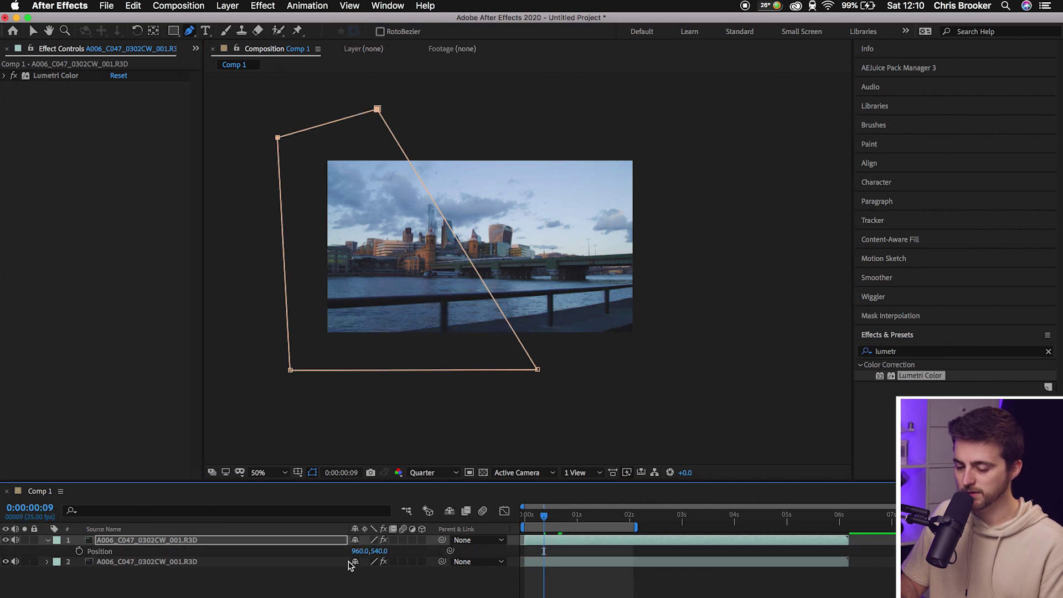
pyautogui.moveTo(359, 550); pyautogui.dragTo(242, 562)
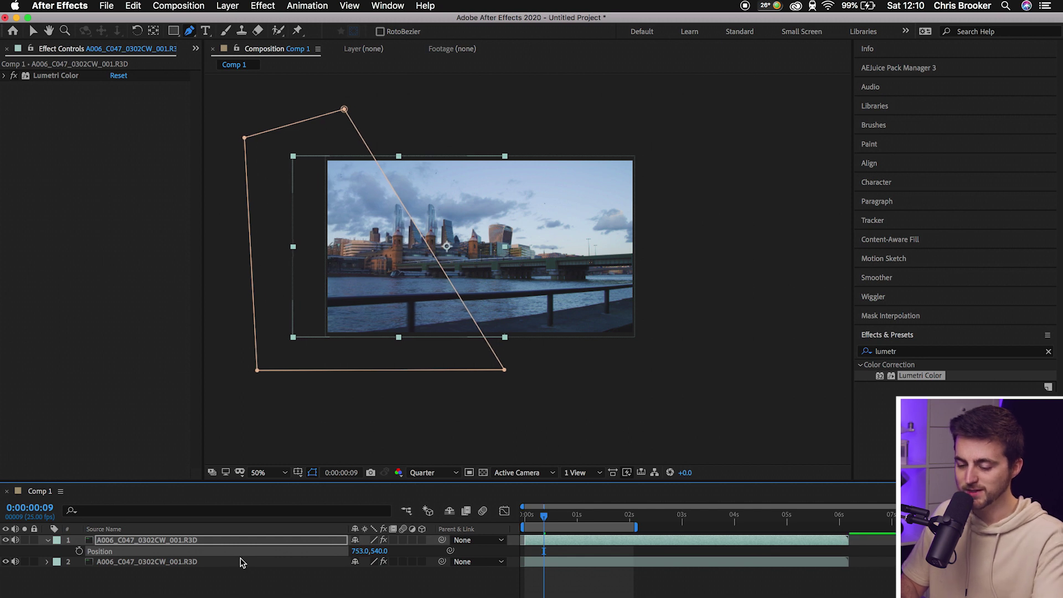
pyautogui.press('t')
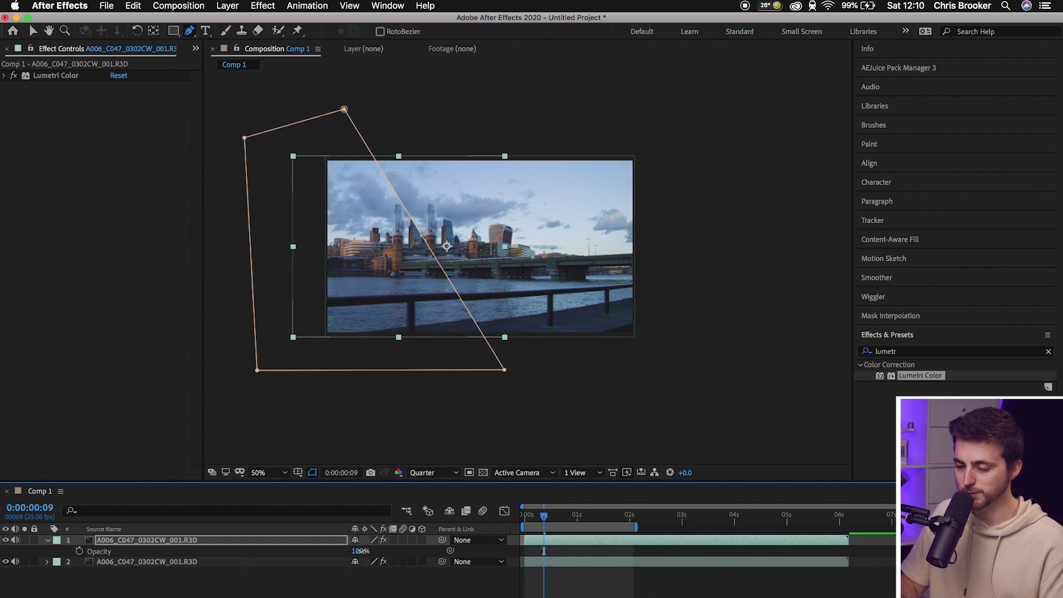
pyautogui.moveTo(358, 551); pyautogui.dragTo(336, 552)
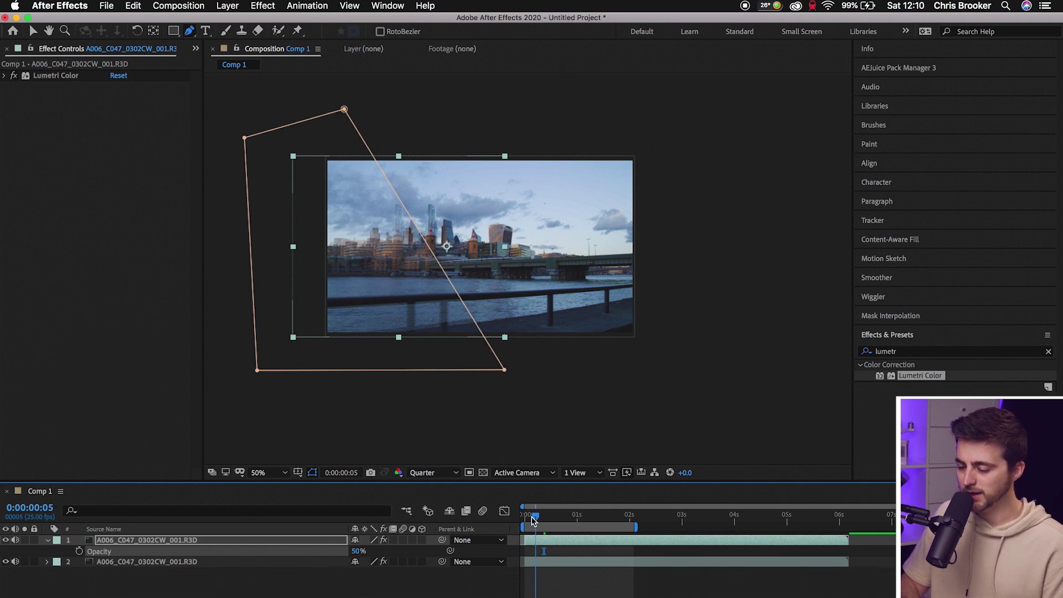
# - Keyframe the Mask Path at frame 0, then pull the top mask point down-left later
pyautogui.moveTo(532, 519); pyautogui.dragTo(500, 526)
pyautogui.press(';')
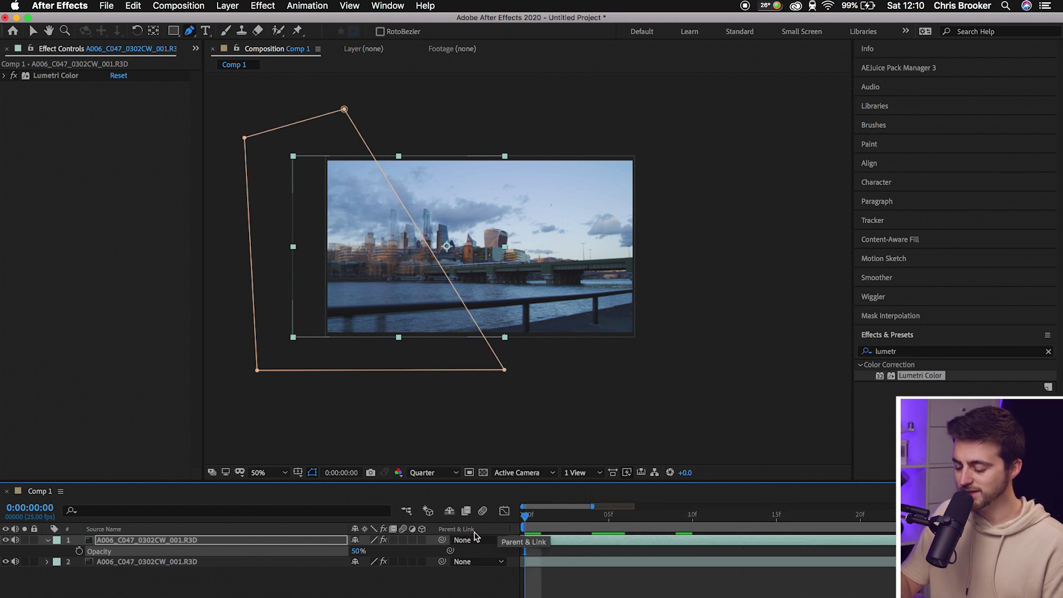
pyautogui.press('m')
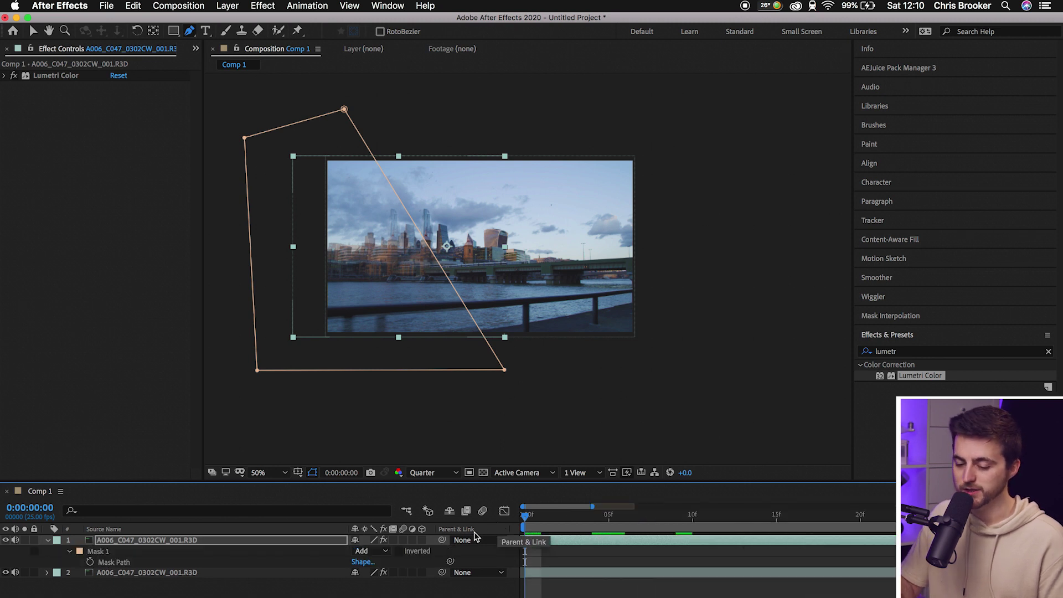
pyautogui.click(90, 562)
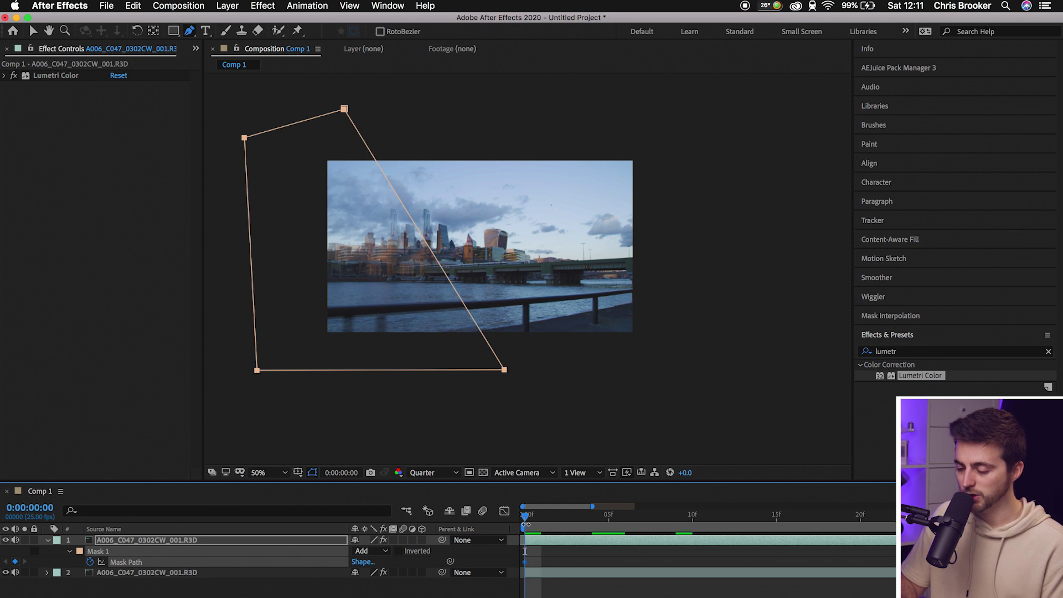
pyautogui.moveTo(540, 522); pyautogui.dragTo(725, 526)
pyautogui.click(31, 30)
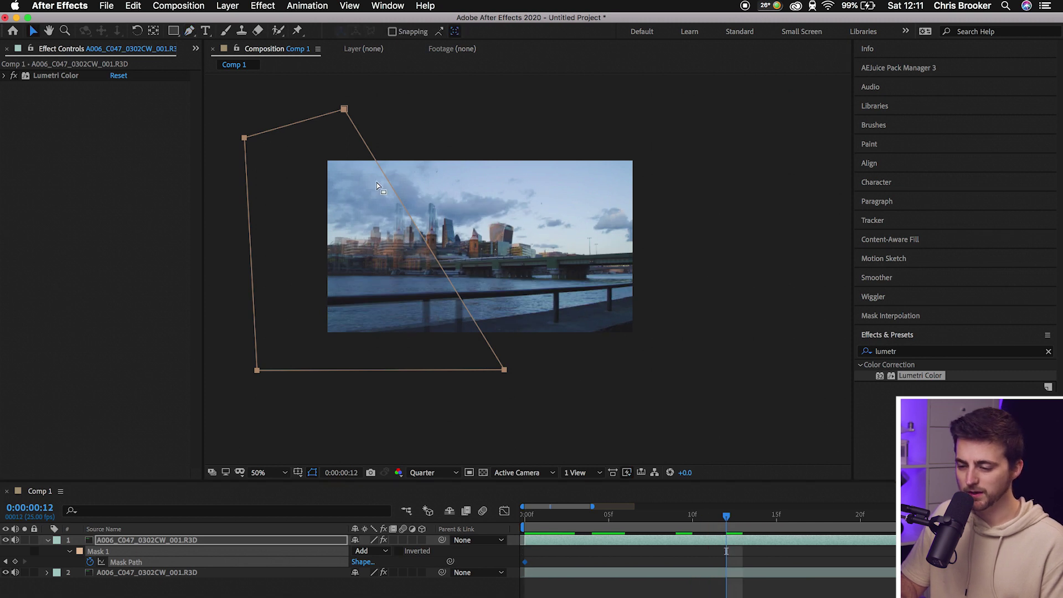
pyautogui.click(380, 105)
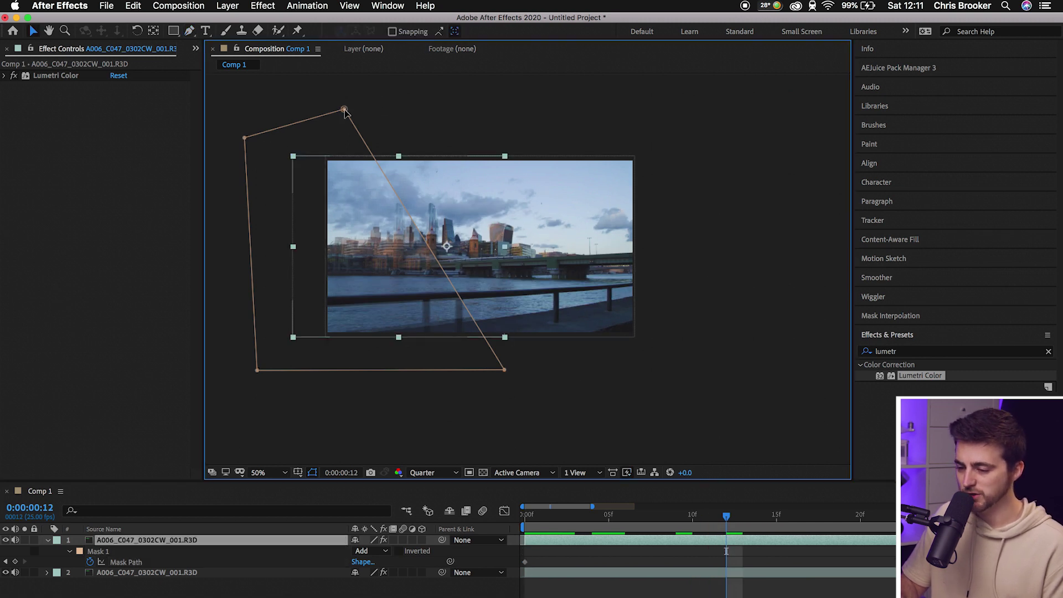
pyautogui.moveTo(344, 111); pyautogui.dragTo(208, 334)
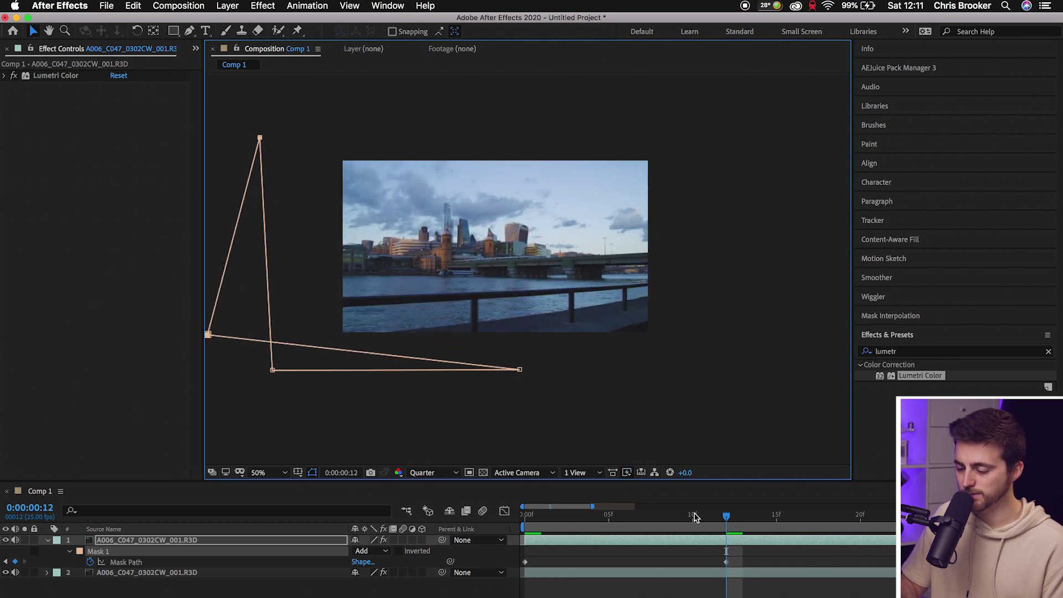
# - Preview the mask animation and move the second Mask Path keyframe later to slow it
pyautogui.moveTo(564, 520); pyautogui.dragTo(456, 519)
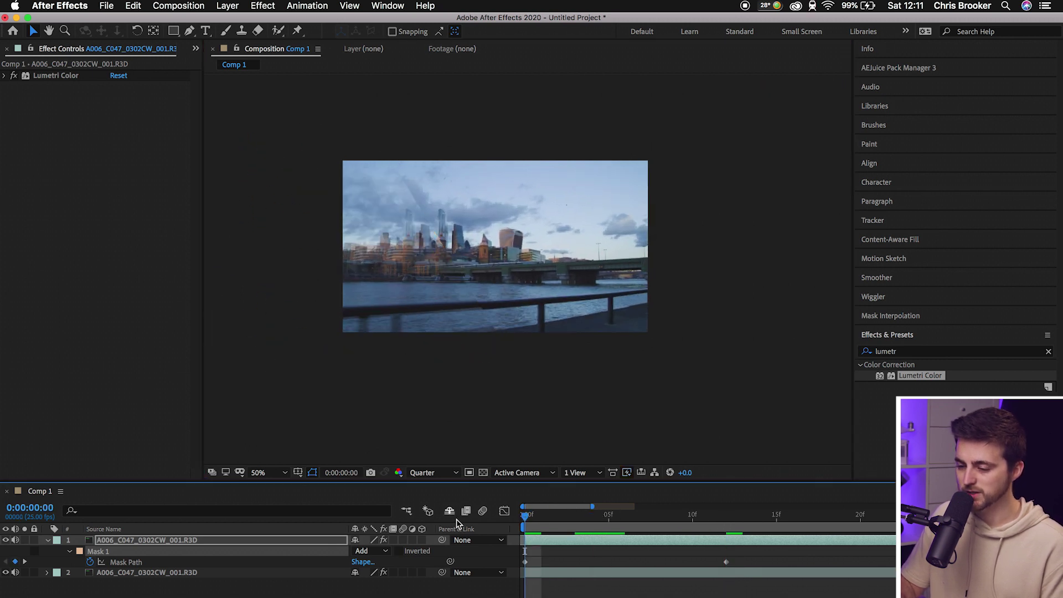
pyautogui.press('space')
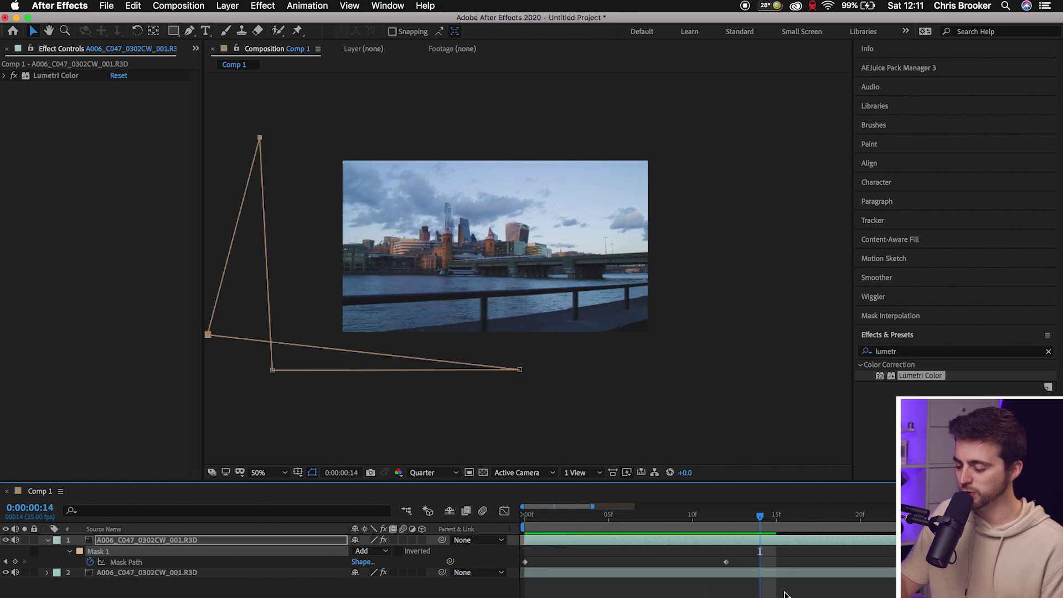
pyautogui.press('-')
pyautogui.moveTo(607, 562); pyautogui.dragTo(695, 562)
pyautogui.press('Home')
pyautogui.press('space')
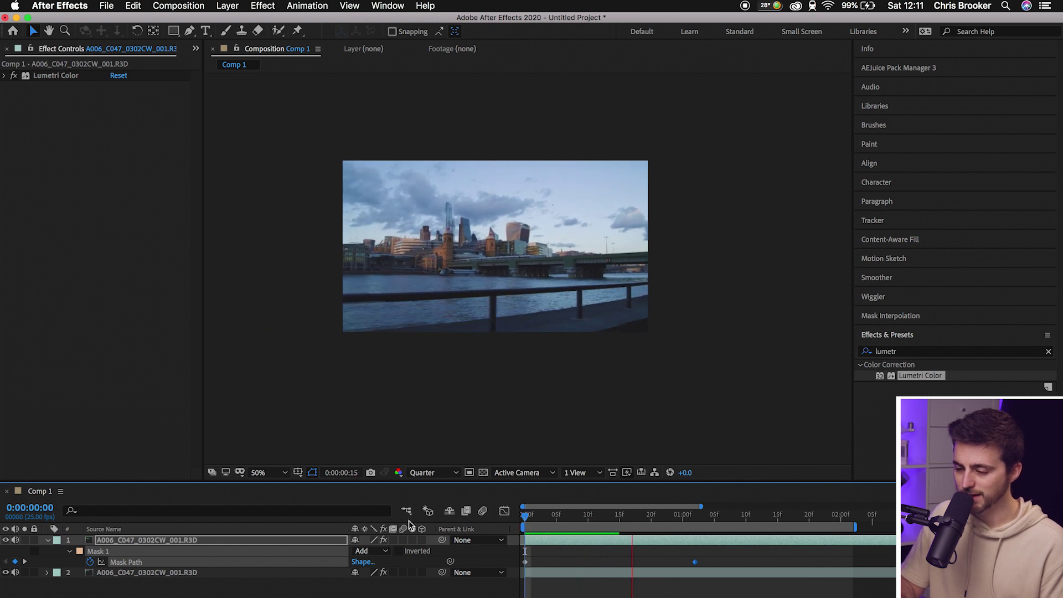
pyautogui.moveTo(694, 562); pyautogui.dragTo(720, 562)
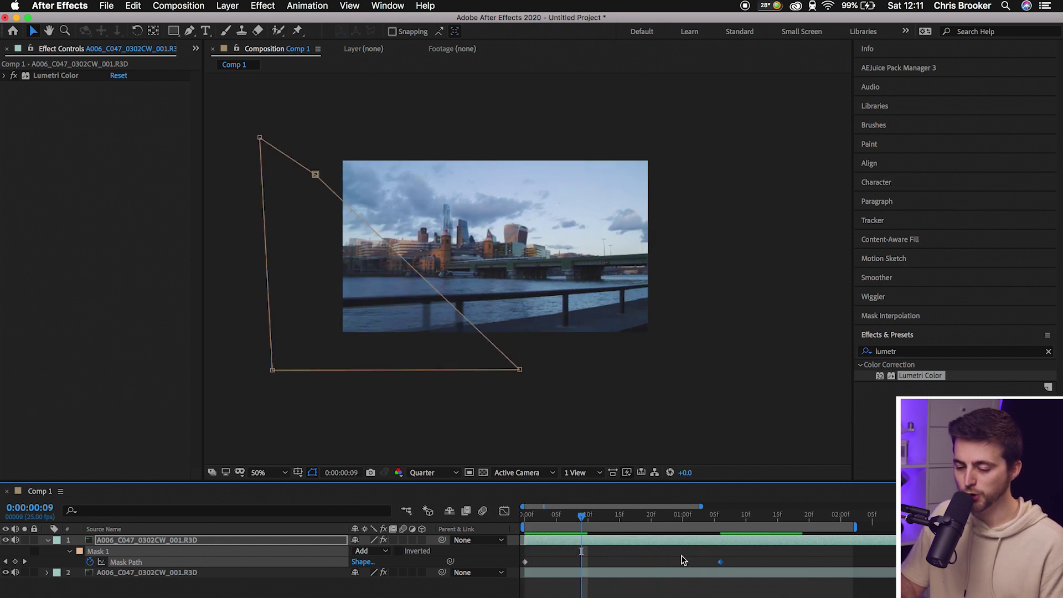
# - Zoom the viewer to 100% and reveal the duplicate layer's Mask Feather property
pyautogui.click(281, 471)
pyautogui.click(273, 256)
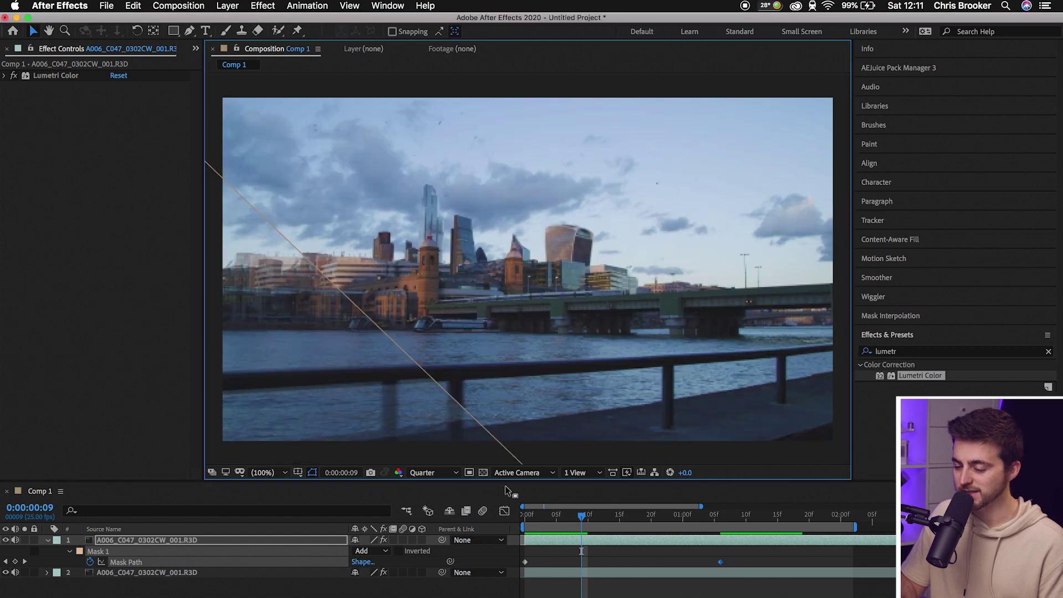
pyautogui.click(615, 572)
pyautogui.press('Home')
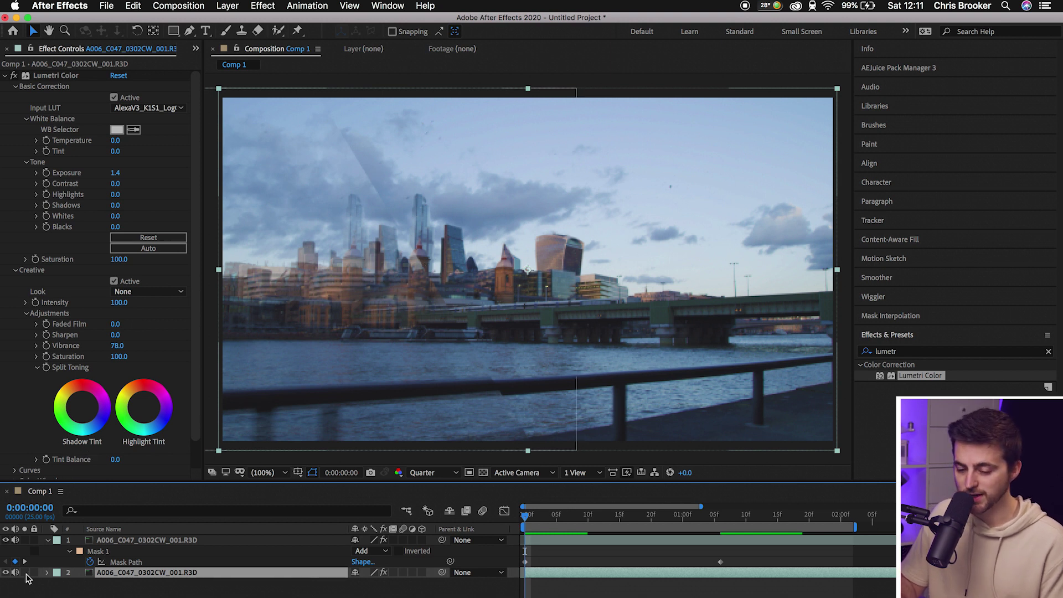
pyautogui.click(70, 553)
pyautogui.click(69, 552)
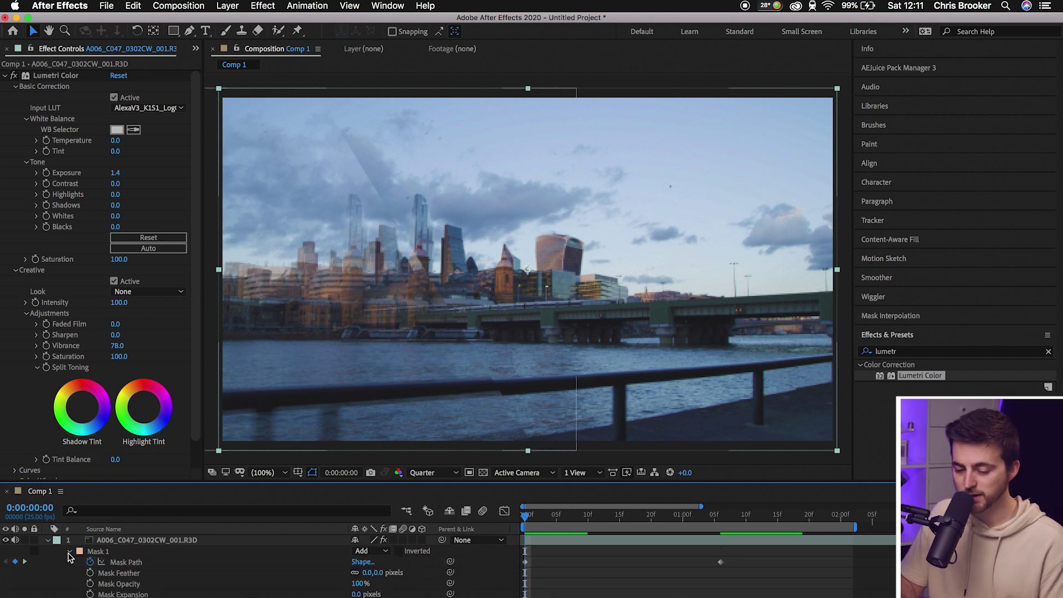
pyautogui.click(130, 574)
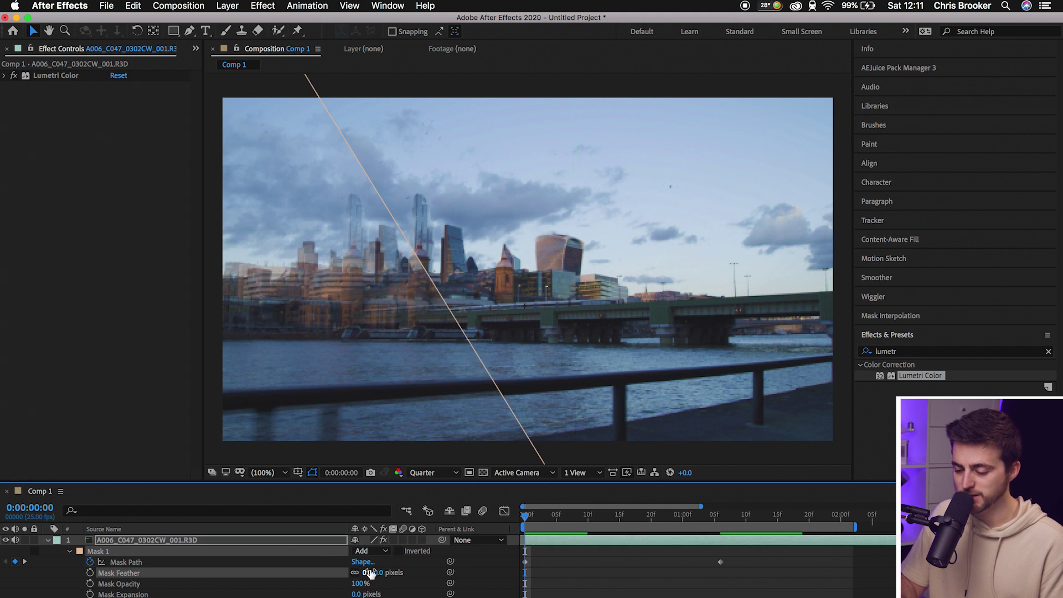
# - Feather the mask edge to about 102 pixels and preview the result
pyautogui.moveTo(369, 573); pyautogui.dragTo(433, 567)
pyautogui.click(609, 592)
pyautogui.press('space')
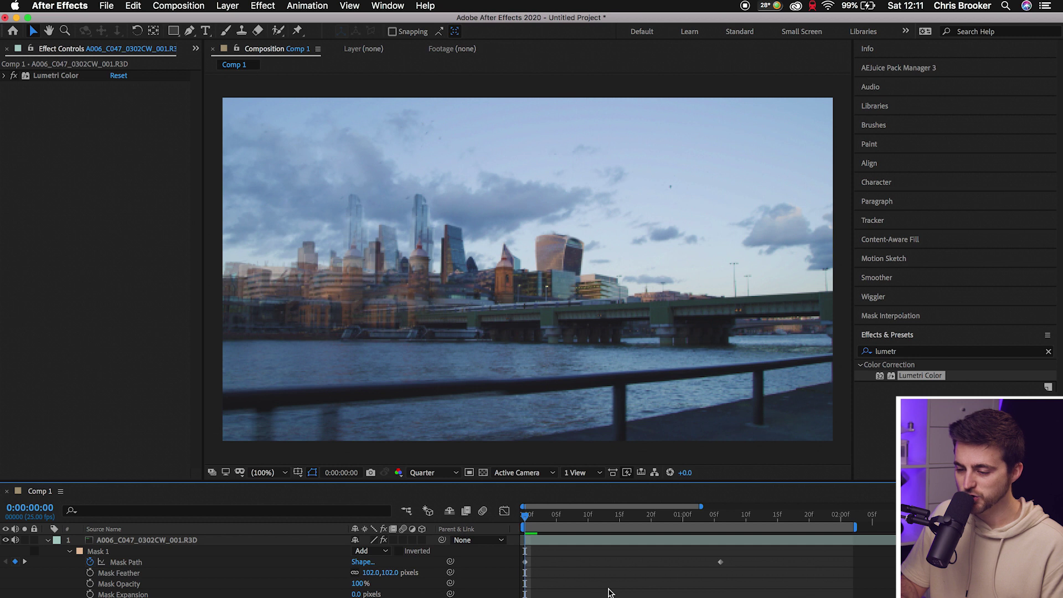
pyautogui.press('space')
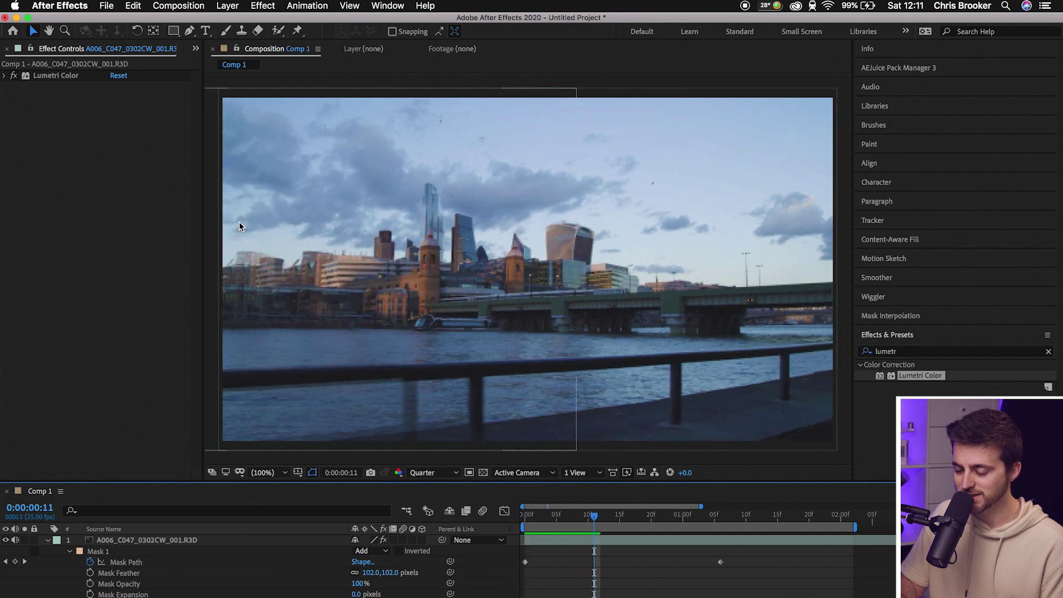
# - Raise the Mask Feather to 272 pixels and preview the animation several times
pyautogui.moveTo(380, 572); pyautogui.dragTo(481, 570)
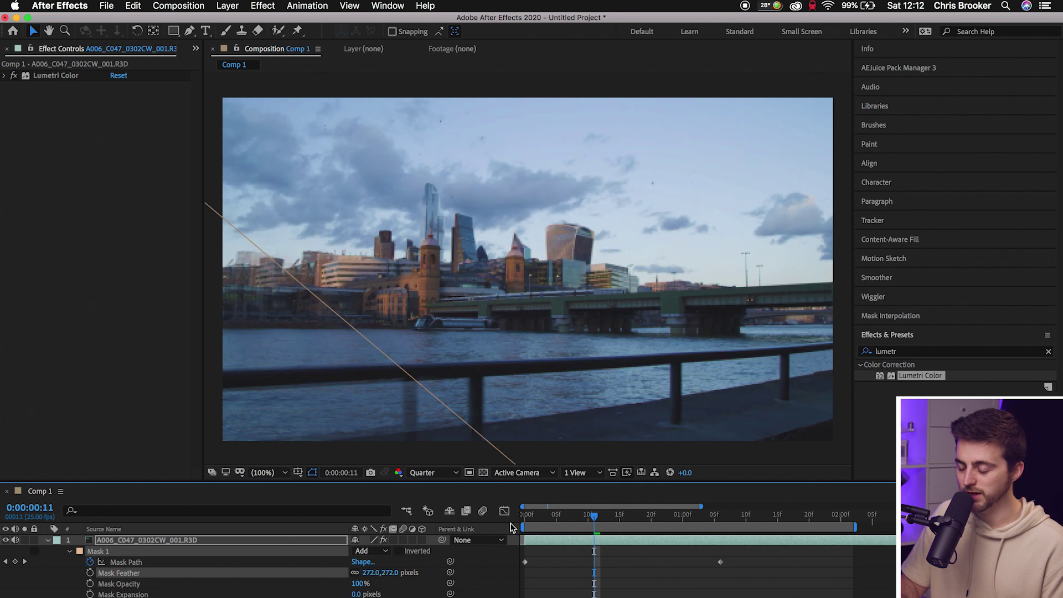
pyautogui.press('Home')
pyautogui.press('space')
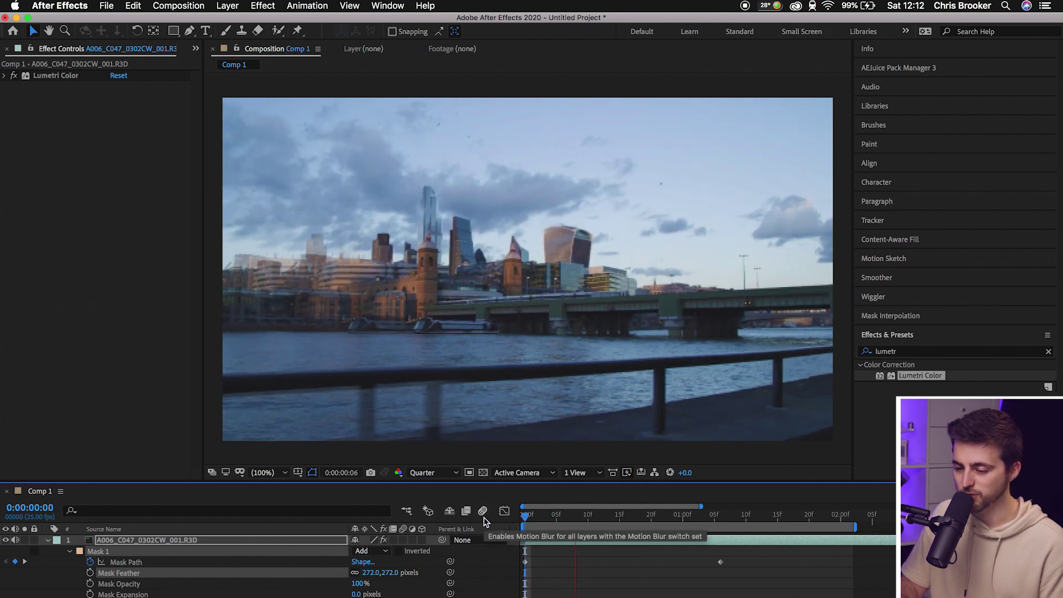
pyautogui.press('space')
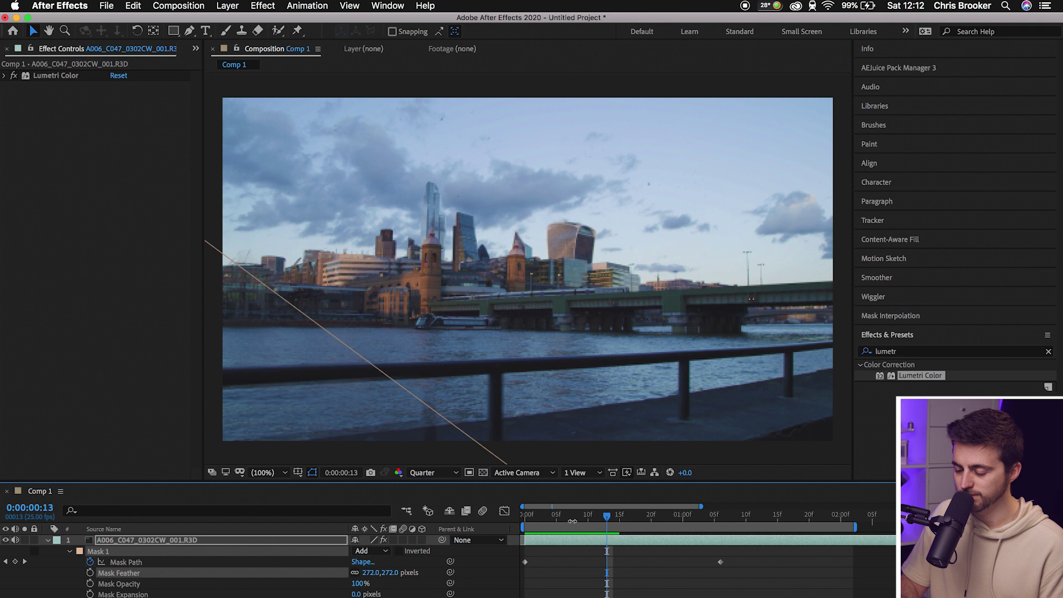
pyautogui.press('Home')
pyautogui.press('space')
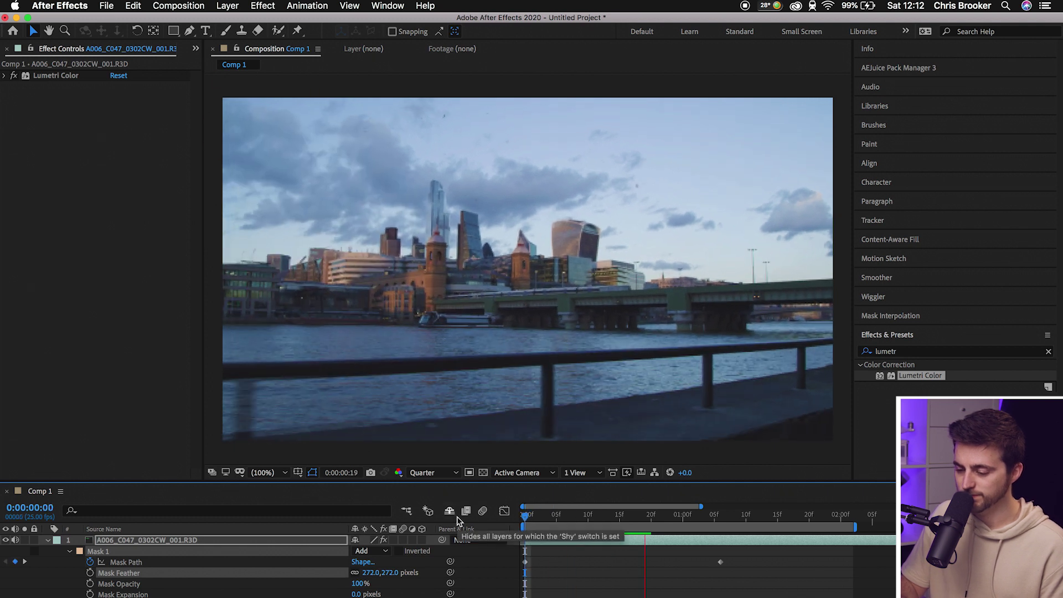
pyautogui.press('space')
pyautogui.press('space')
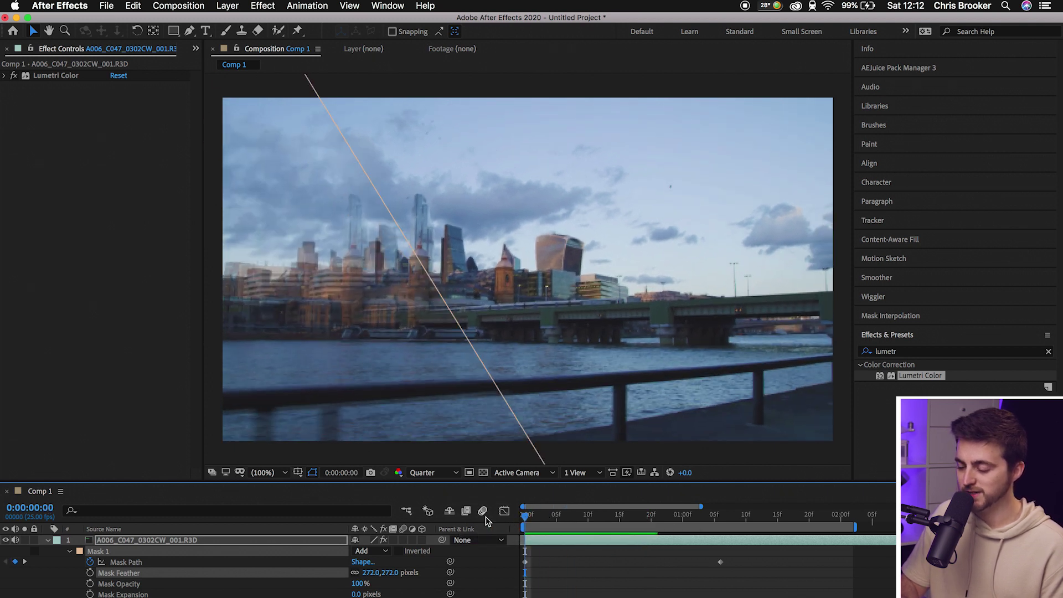
pyautogui.press('space')
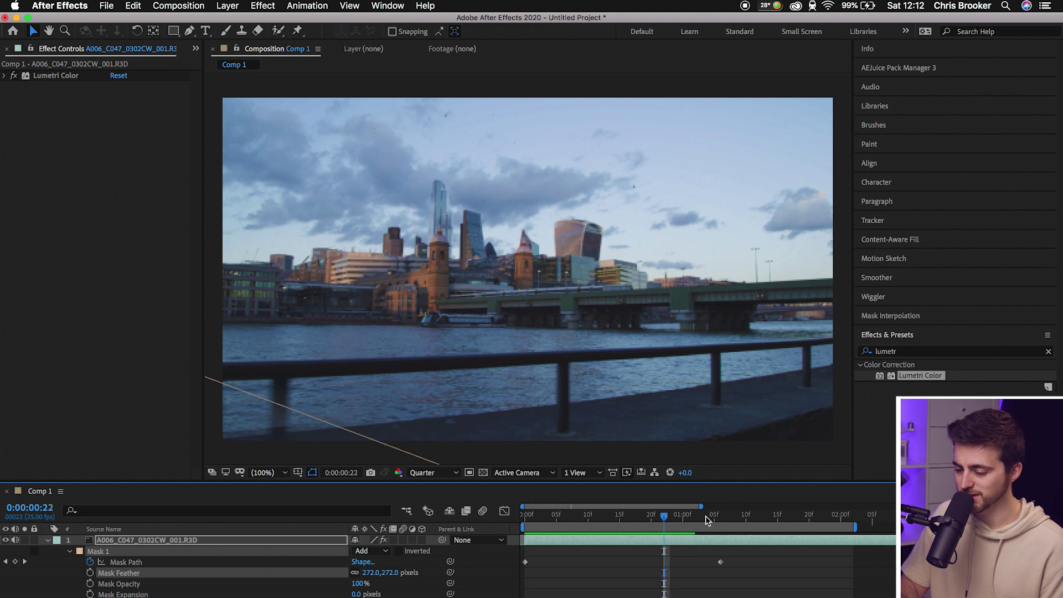
pyautogui.press('space')
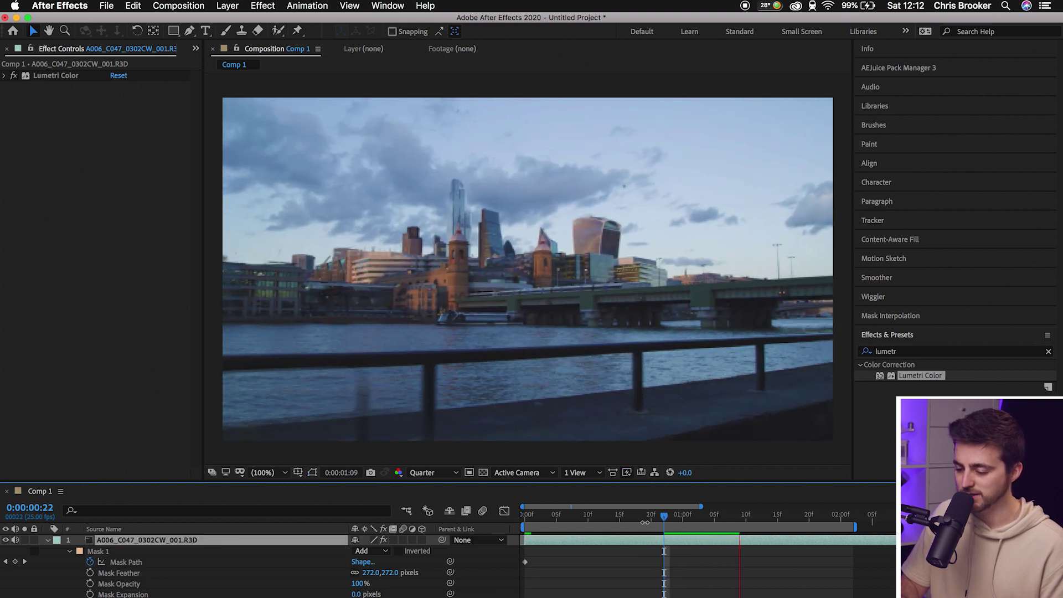
pyautogui.press('space')
pyautogui.press('Home')
pyautogui.press('space')
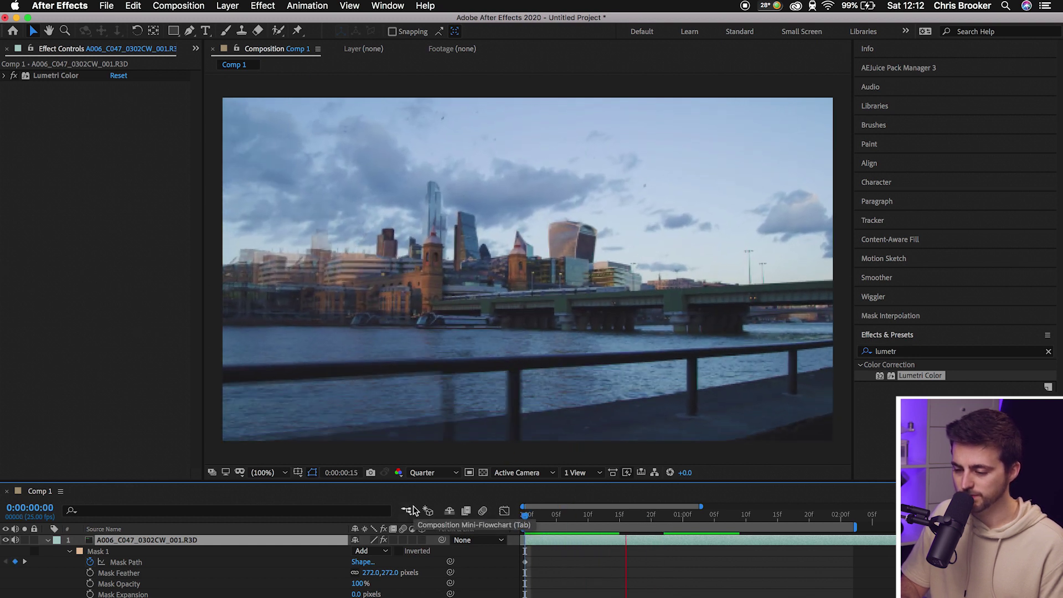
pyautogui.press('space')
# - Scale the top skyline layer up from 38% to 50% from the first frame
pyautogui.press('Home')
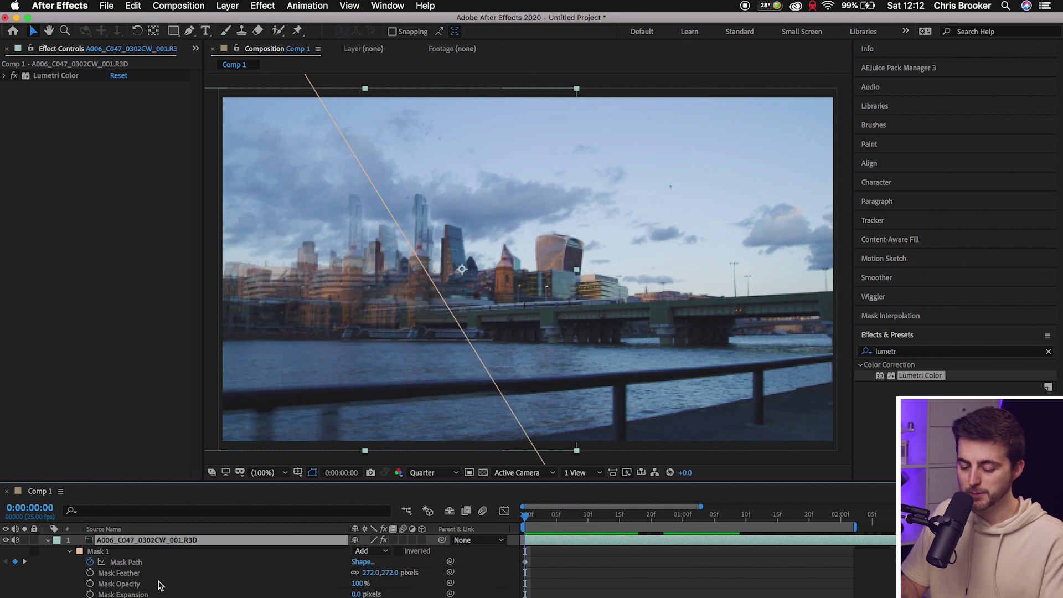
pyautogui.press('s')
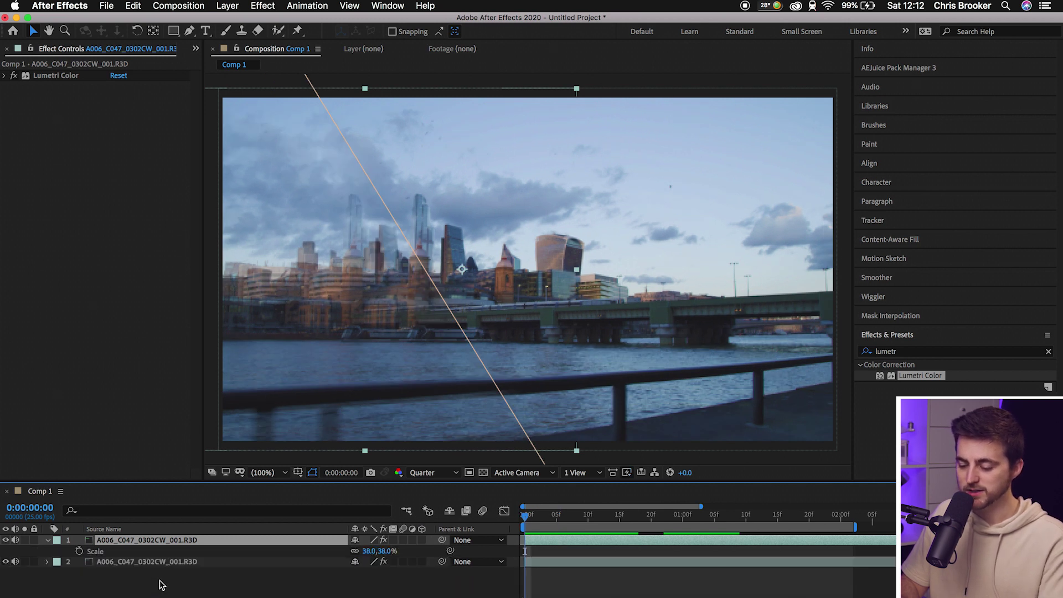
pyautogui.moveTo(371, 551); pyautogui.dragTo(379, 555)
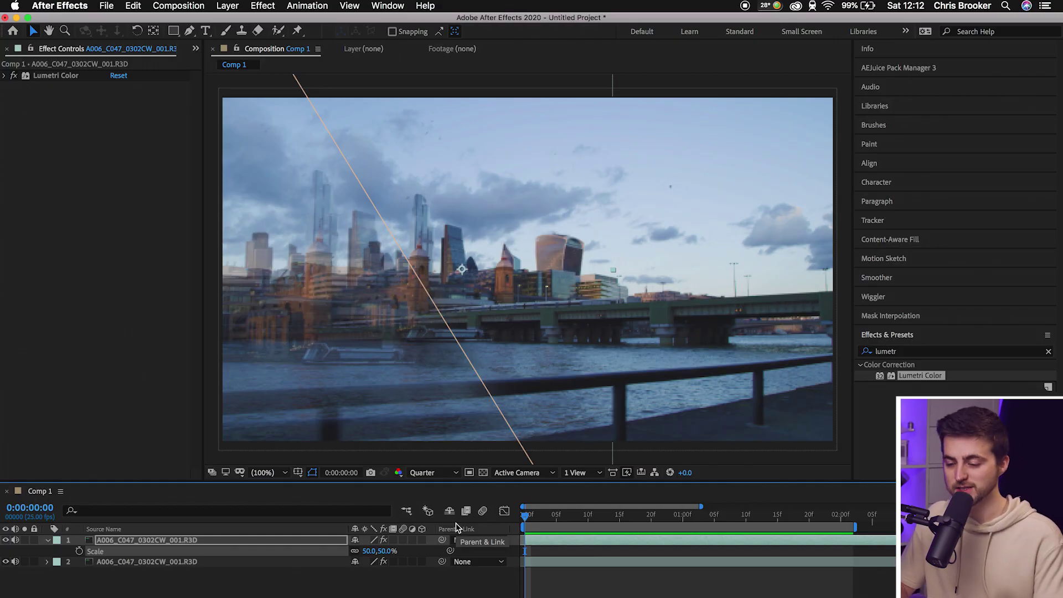
# - Search Effects & Presets for 'leve' and apply Levels to layer 1
pyautogui.press('space')
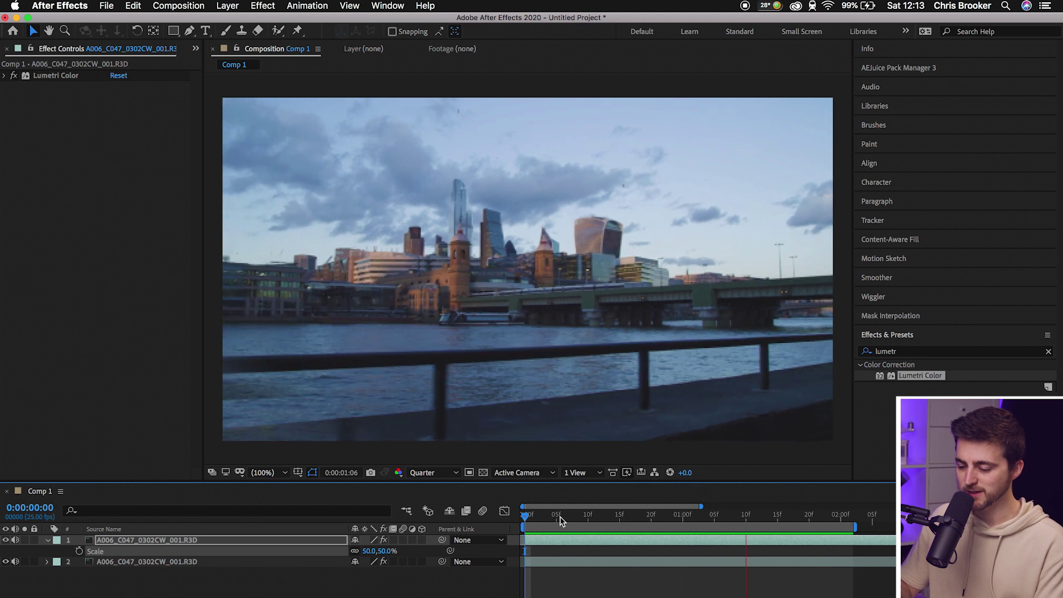
pyautogui.press('space')
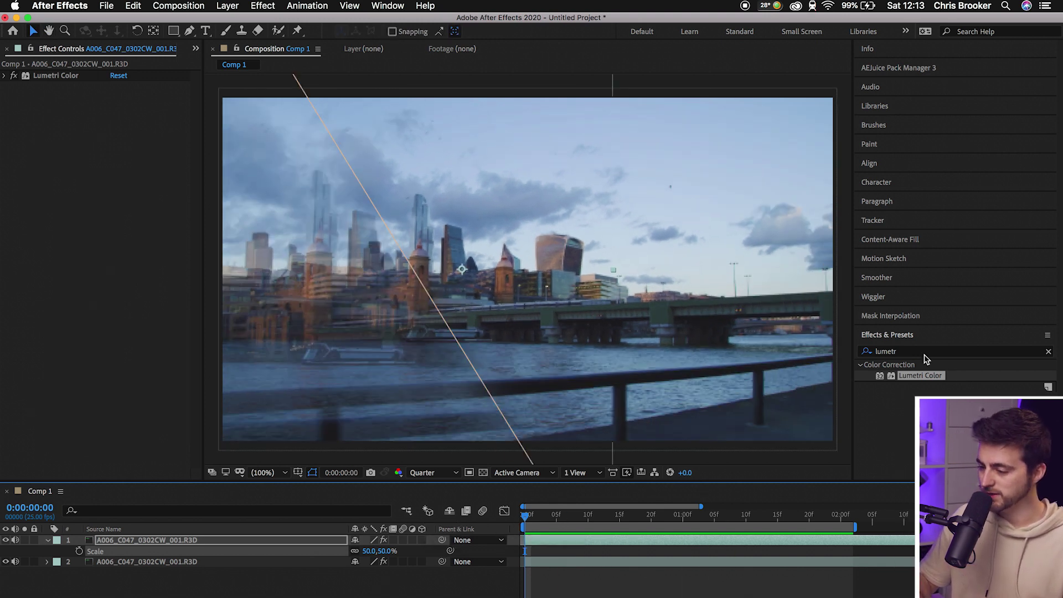
pyautogui.click(903, 351)
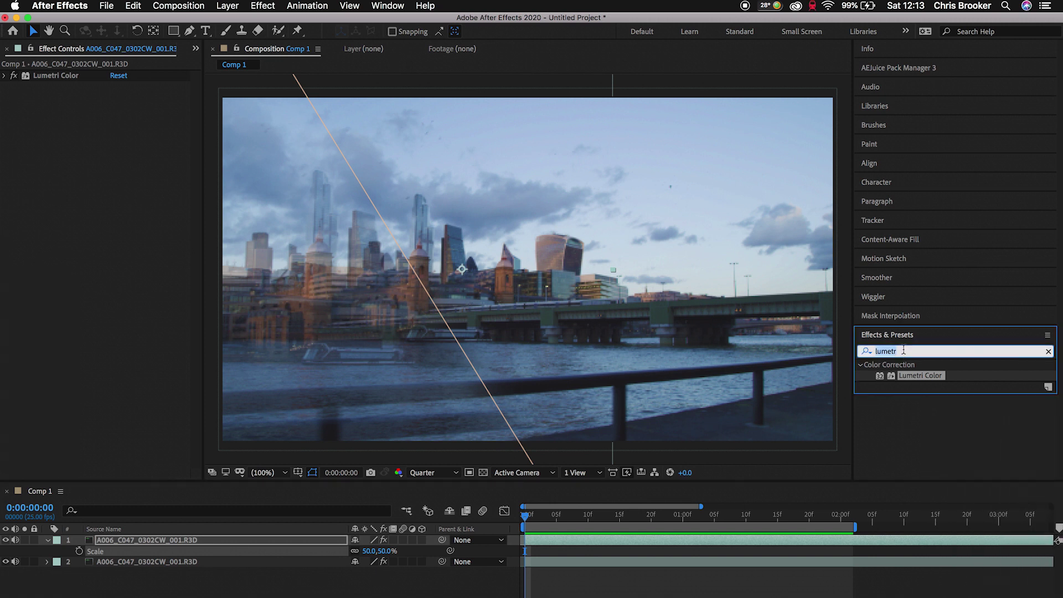
pyautogui.write('leve')
pyautogui.moveTo(930, 430); pyautogui.dragTo(537, 540)
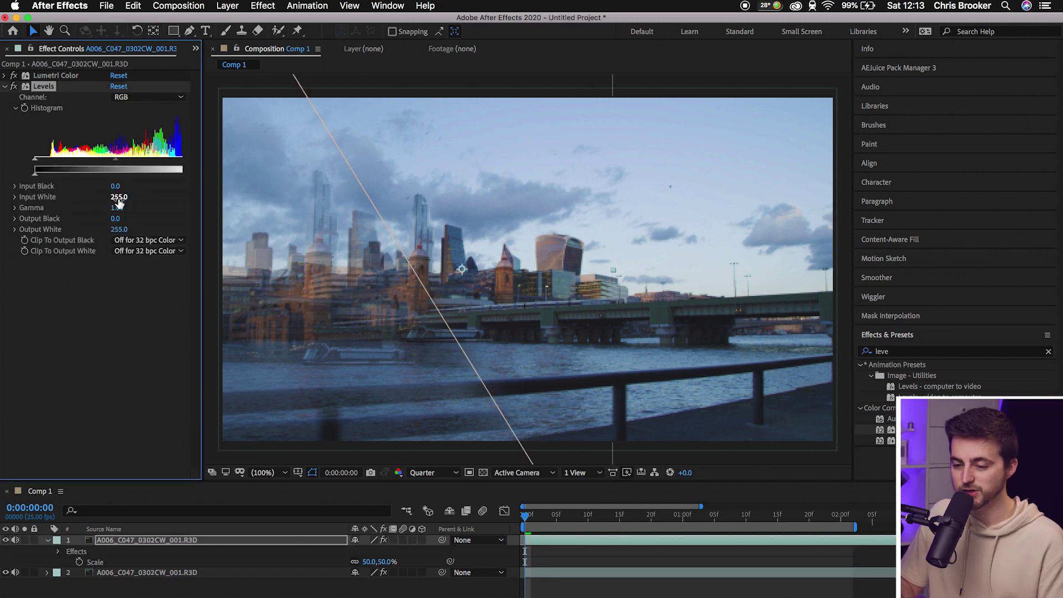
# - Lower the Levels Input White to 204 and preview the brightened layer
pyautogui.moveTo(118, 197)
pyautogui.mouseDown()
pyautogui.moveTo(88, 201)
pyautogui.moveTo(110, 202)
pyautogui.mouseUp()
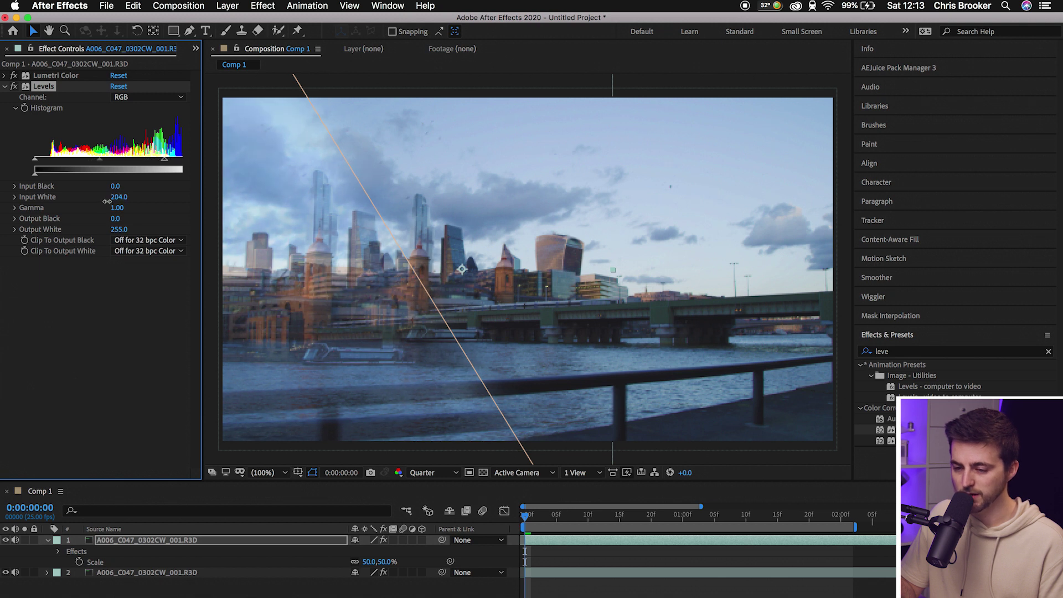
pyautogui.click(575, 564)
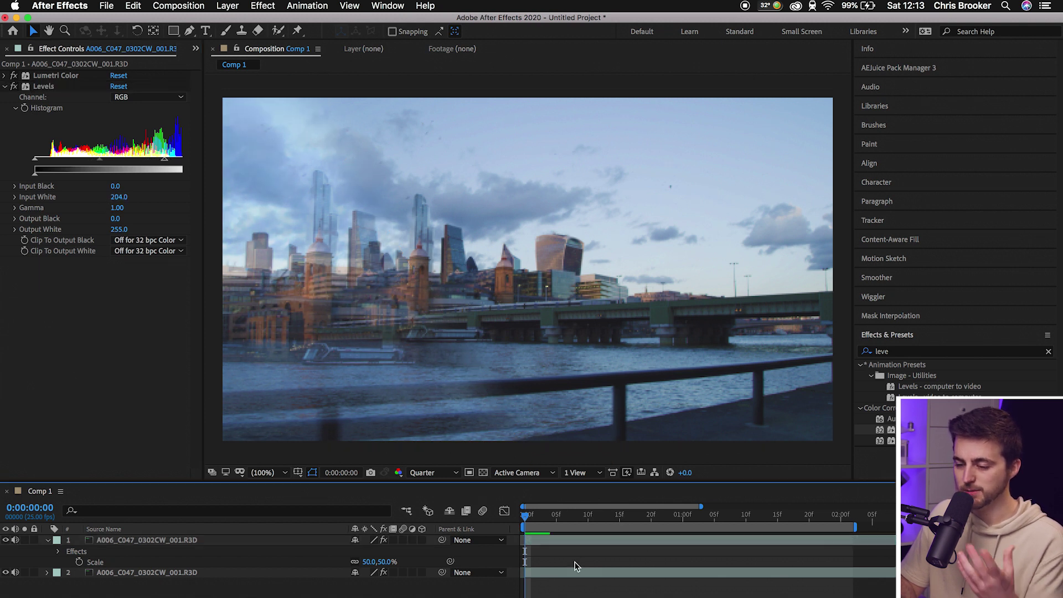
pyautogui.press('space')
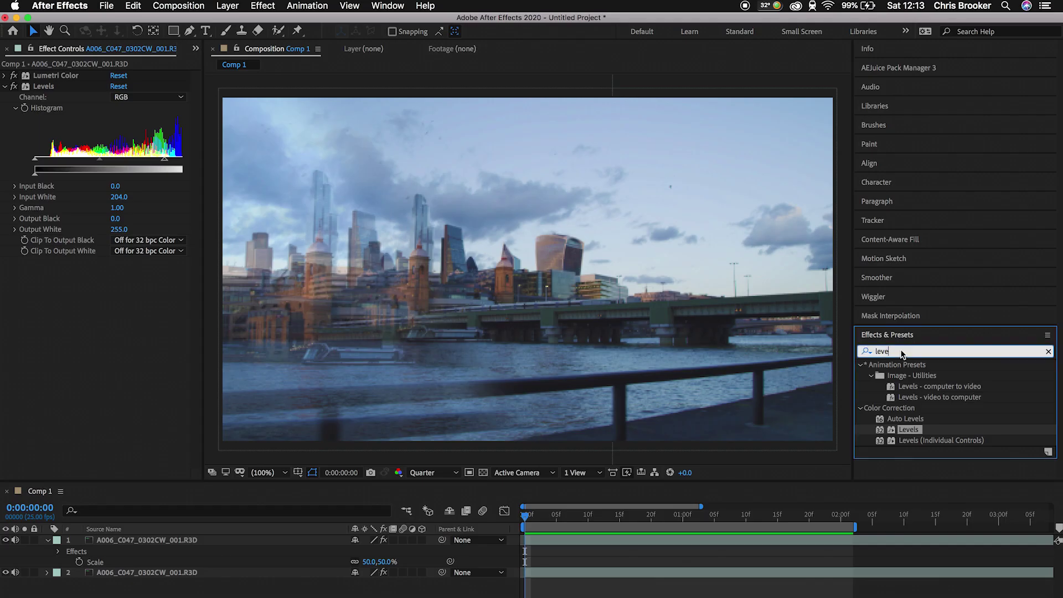
# - Find Directional Blur in Effects & Presets and apply it to the top skyline layer
pyautogui.write('blu')
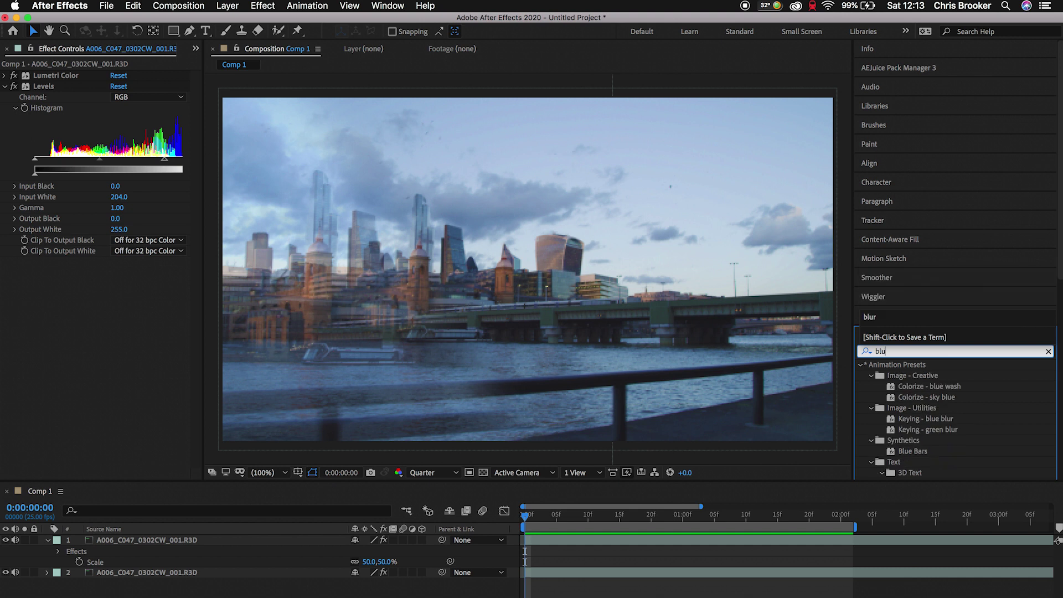
pyautogui.write('r')
pyautogui.scroll(-5, 908, 241)
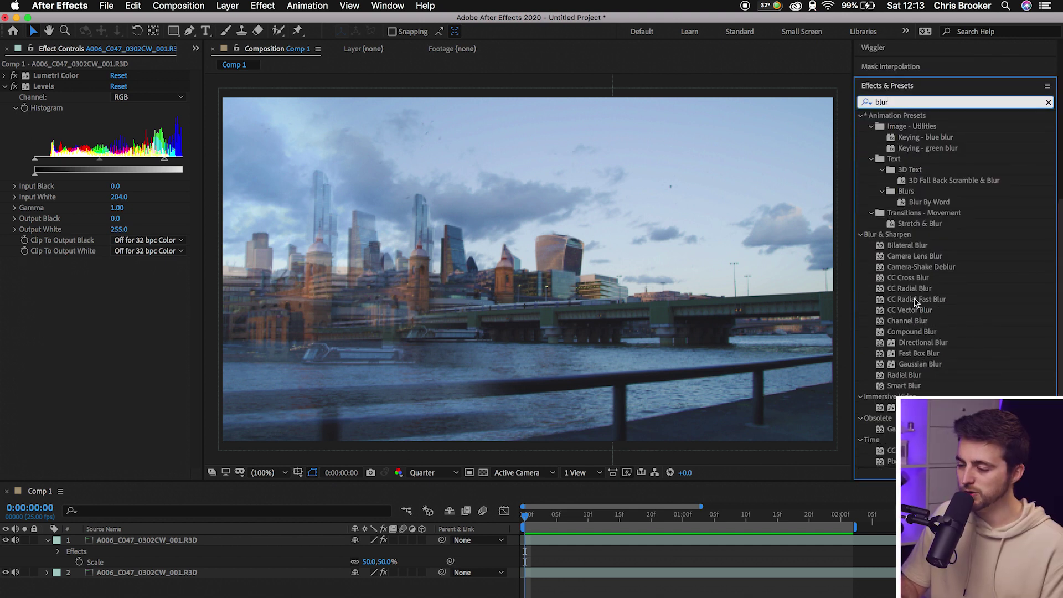
pyautogui.click(911, 342)
pyautogui.moveTo(708, 495); pyautogui.dragTo(656, 545)
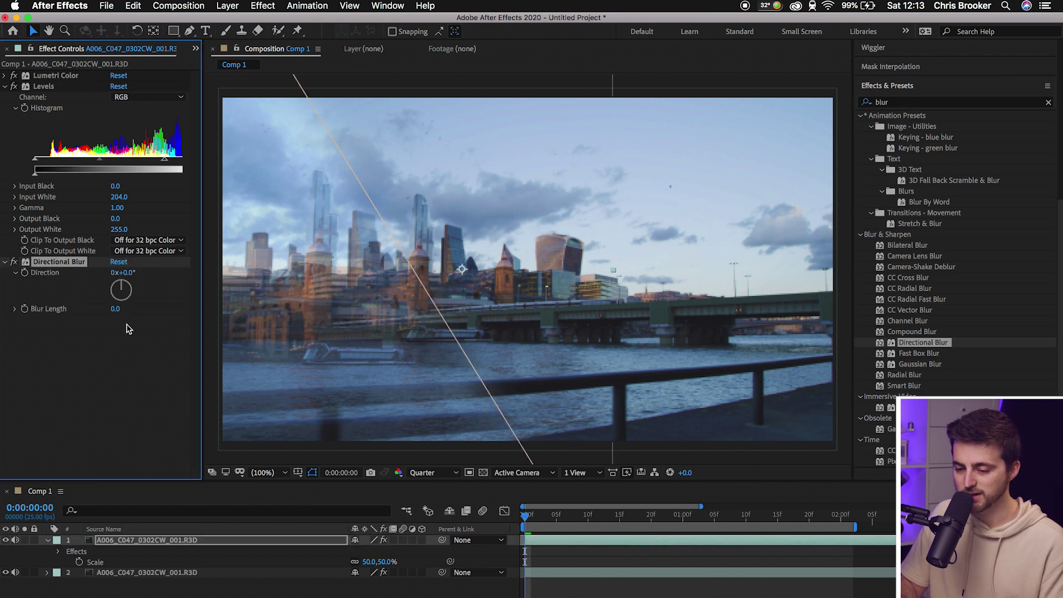
# - Set Directional Blur Direction to 90° and Blur Length to 62.8, previewing in between
pyautogui.moveTo(135, 309); pyautogui.dragTo(224, 284)
pyautogui.moveTo(127, 285); pyautogui.dragTo(159, 294)
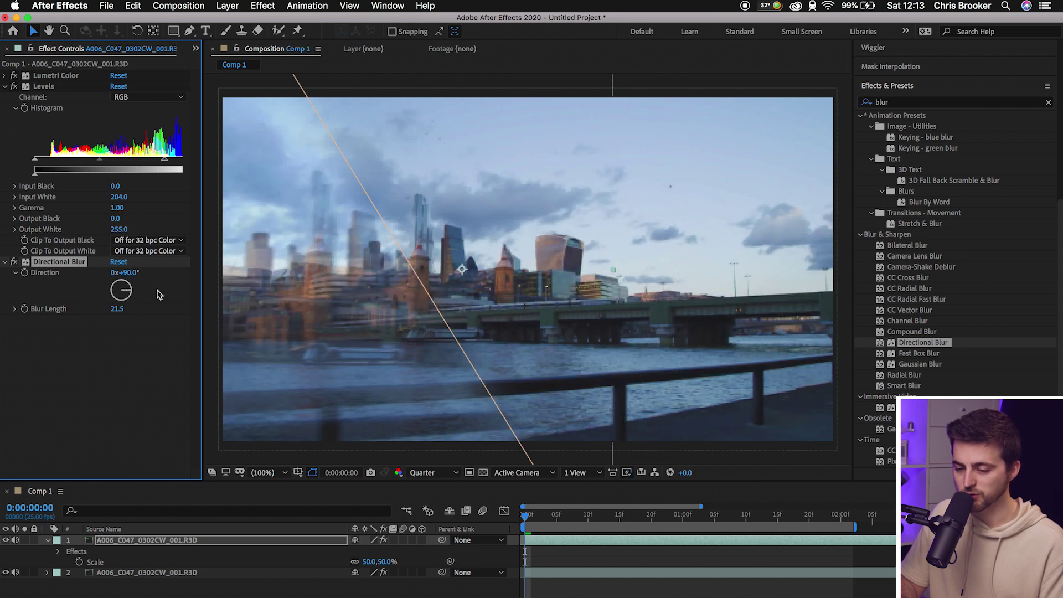
pyautogui.click(566, 555)
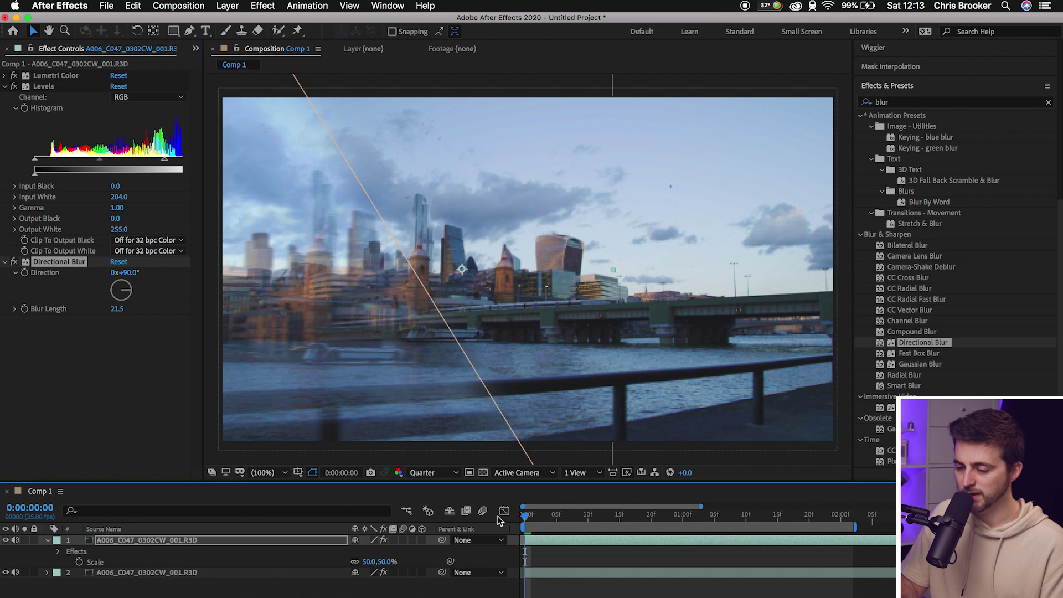
pyautogui.press('space')
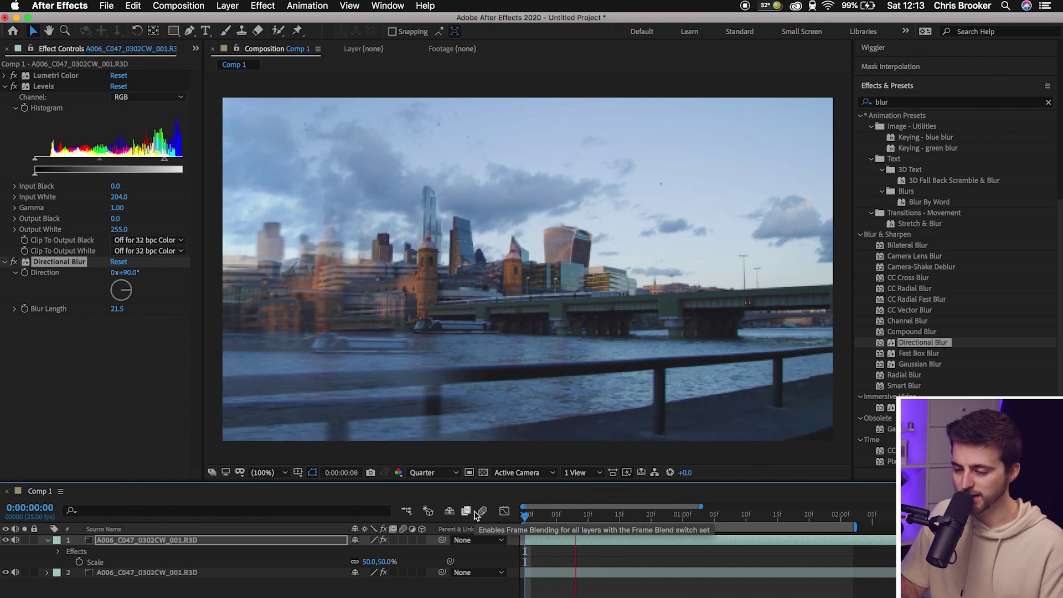
pyautogui.click(532, 516)
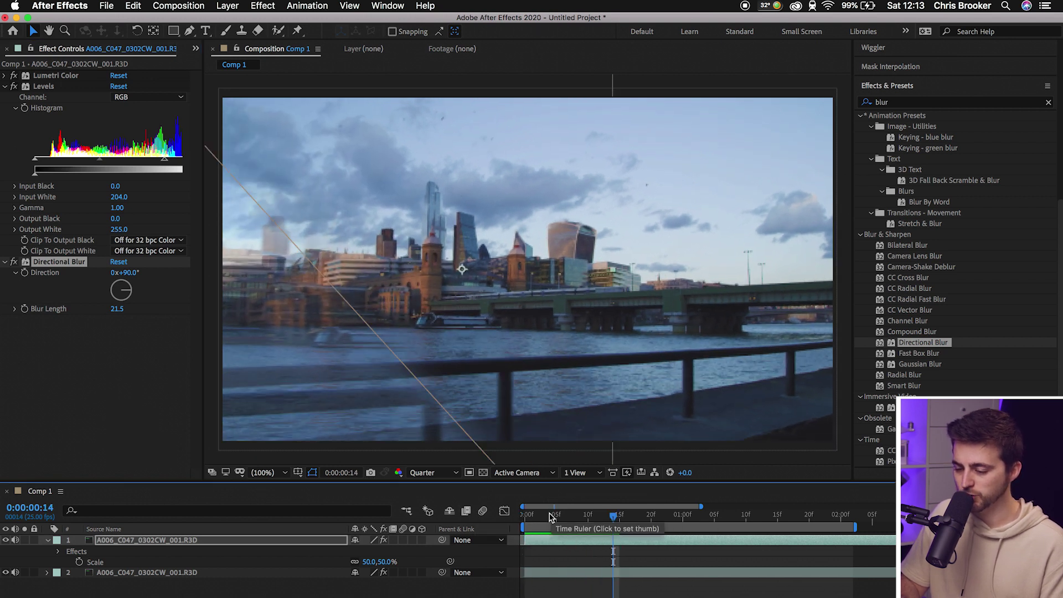
pyautogui.moveTo(117, 308); pyautogui.dragTo(383, 320)
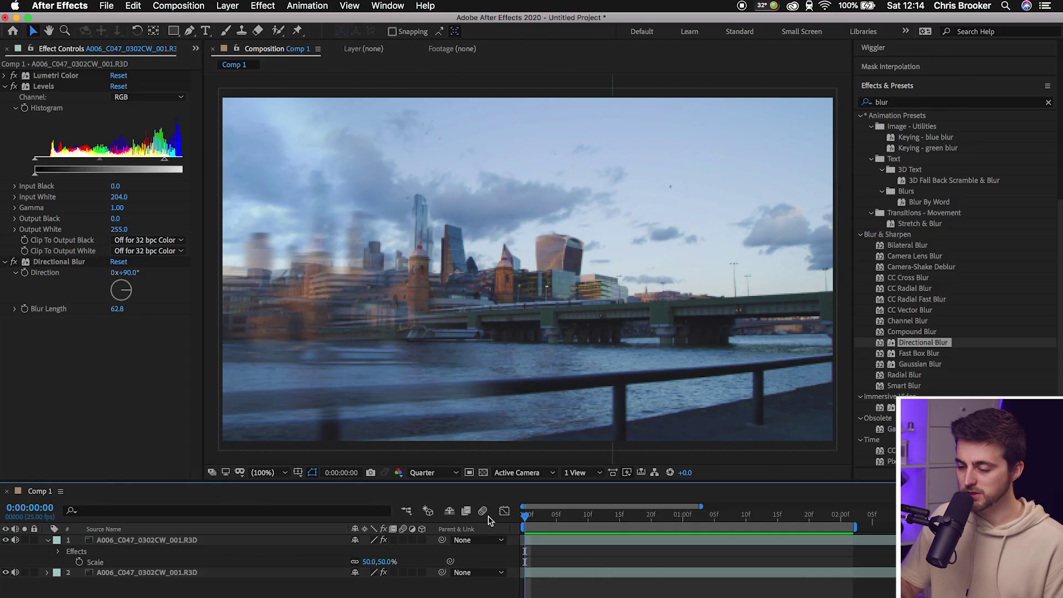
pyautogui.scroll(-2, 500, 276)
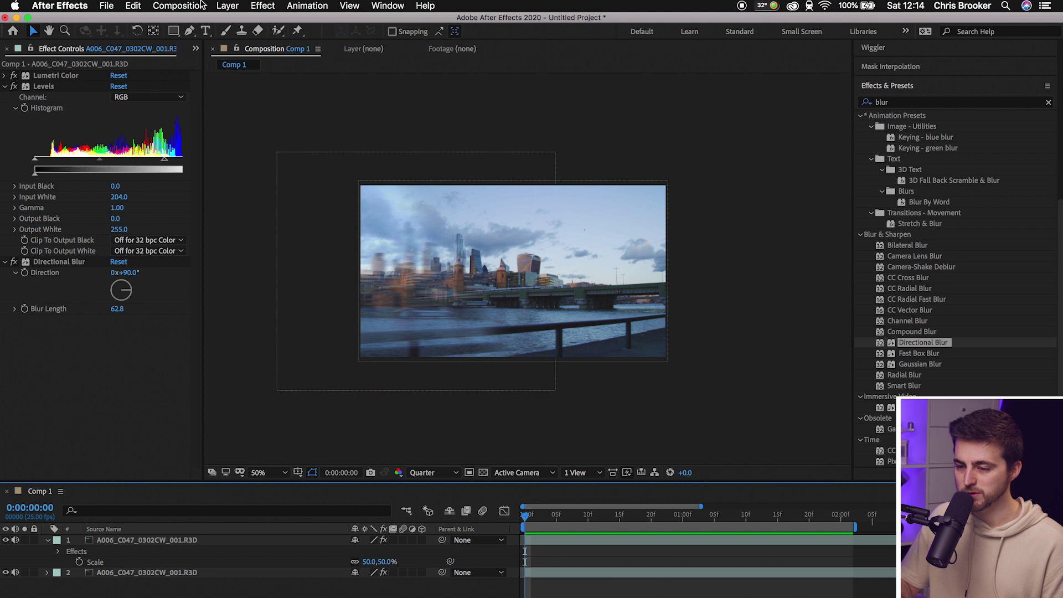
# - Add a new adjustment layer above the footage via Layer > New
pyautogui.click(227, 6)
pyautogui.moveTo(233, 21)
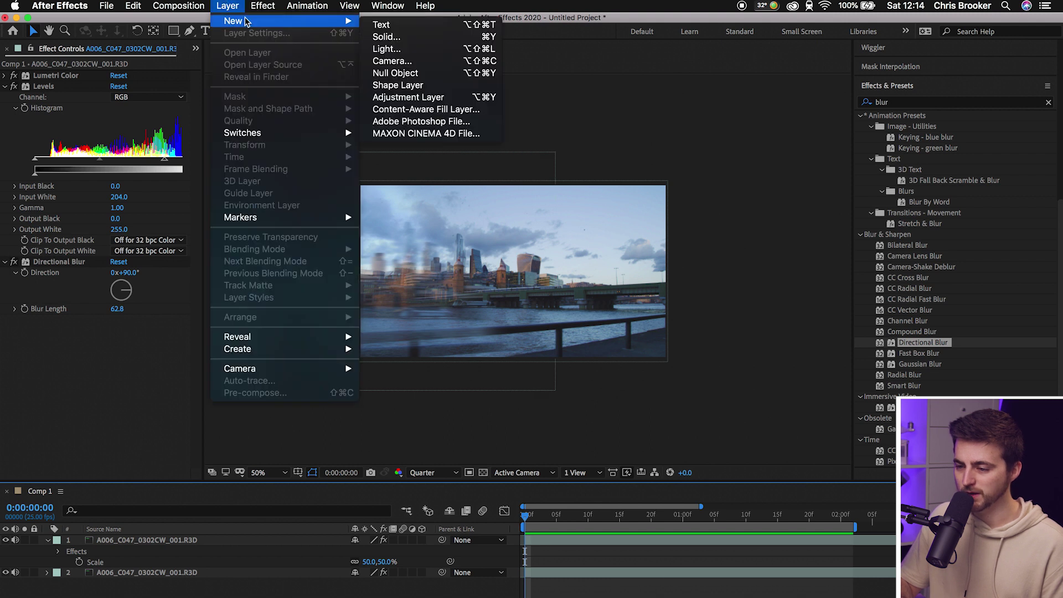
pyautogui.click(396, 97)
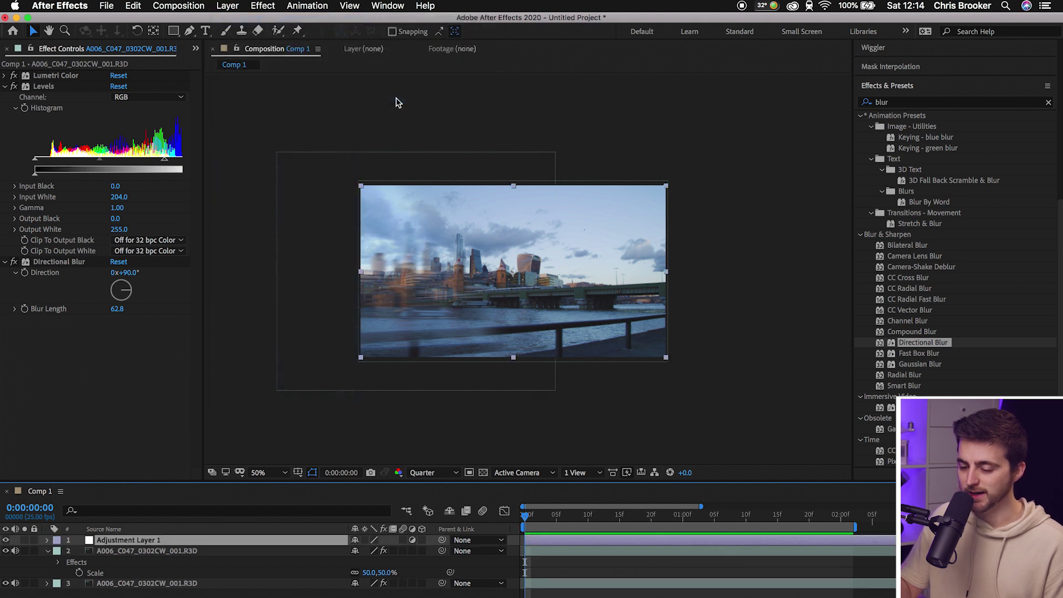
# - Apply Levels (Individual Controls) to the adjustment layer and fit the viewer up to 100%
pyautogui.click(927, 102)
pyautogui.write('le')
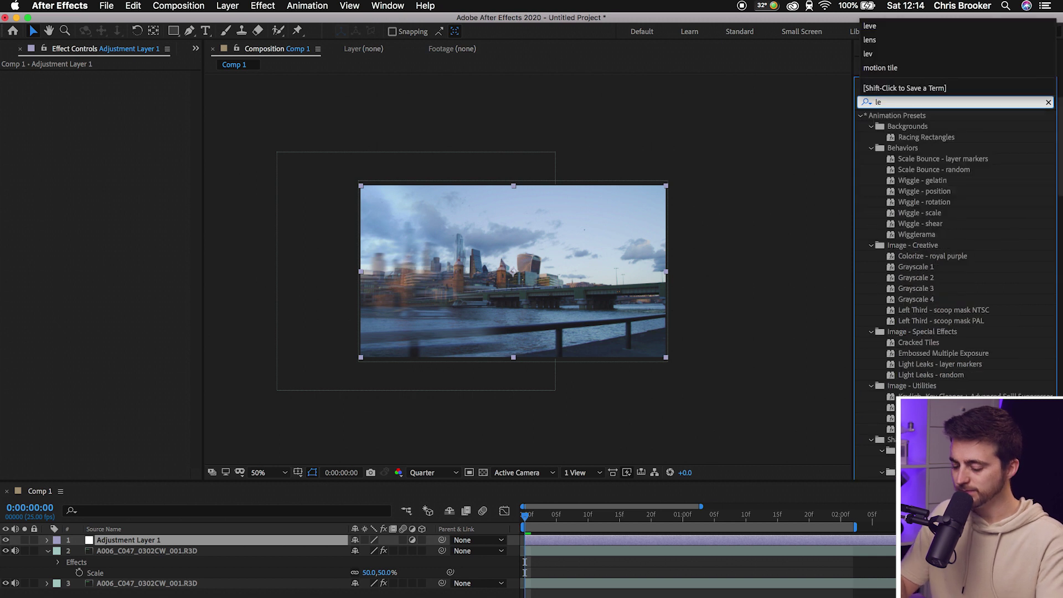
pyautogui.write('v')
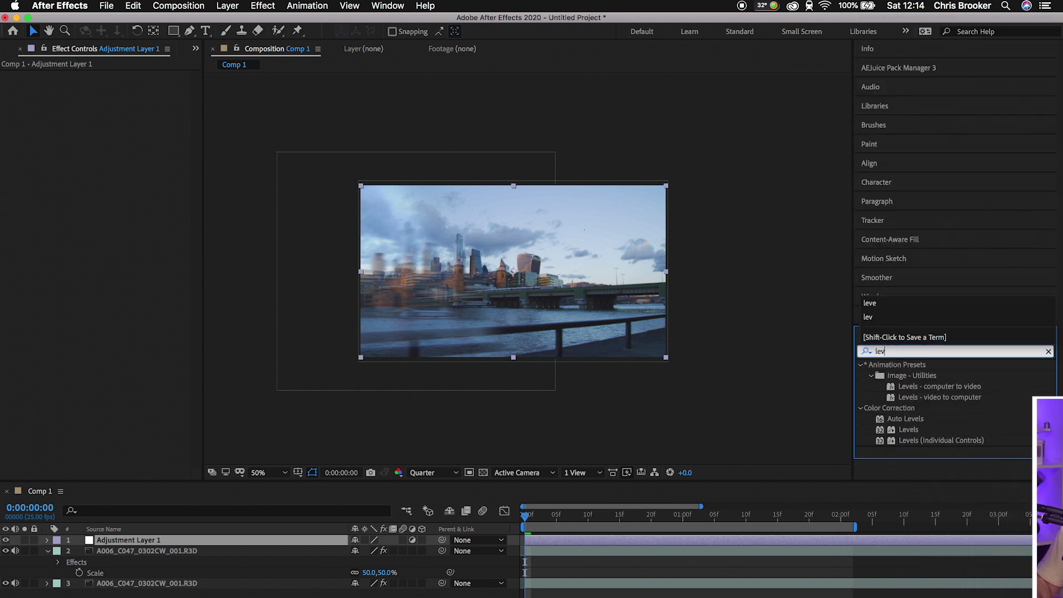
pyautogui.click(925, 442)
pyautogui.moveTo(885, 448); pyautogui.dragTo(638, 546)
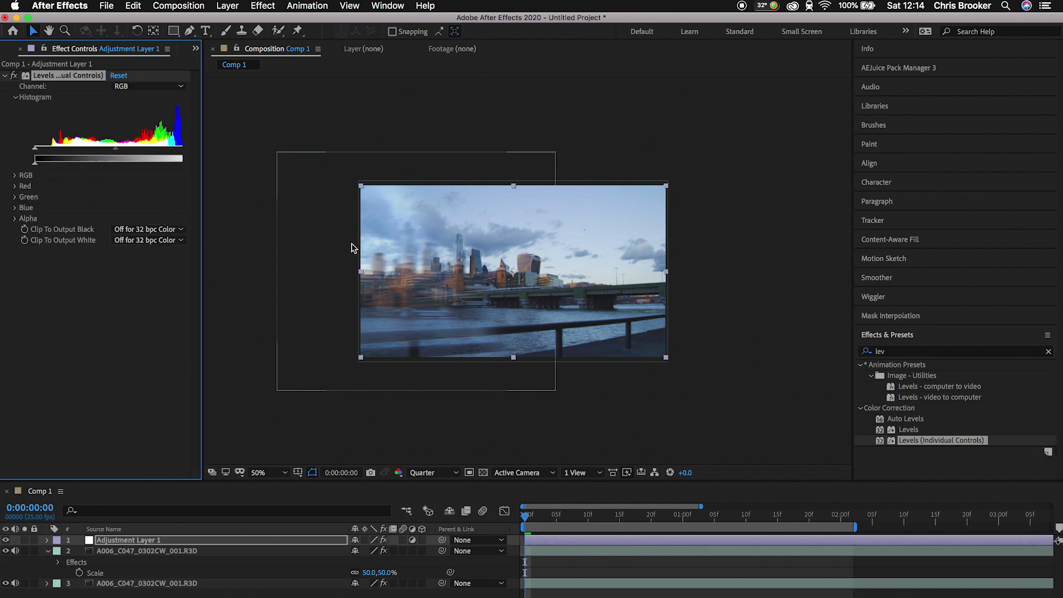
pyautogui.click(266, 472)
pyautogui.click(280, 194)
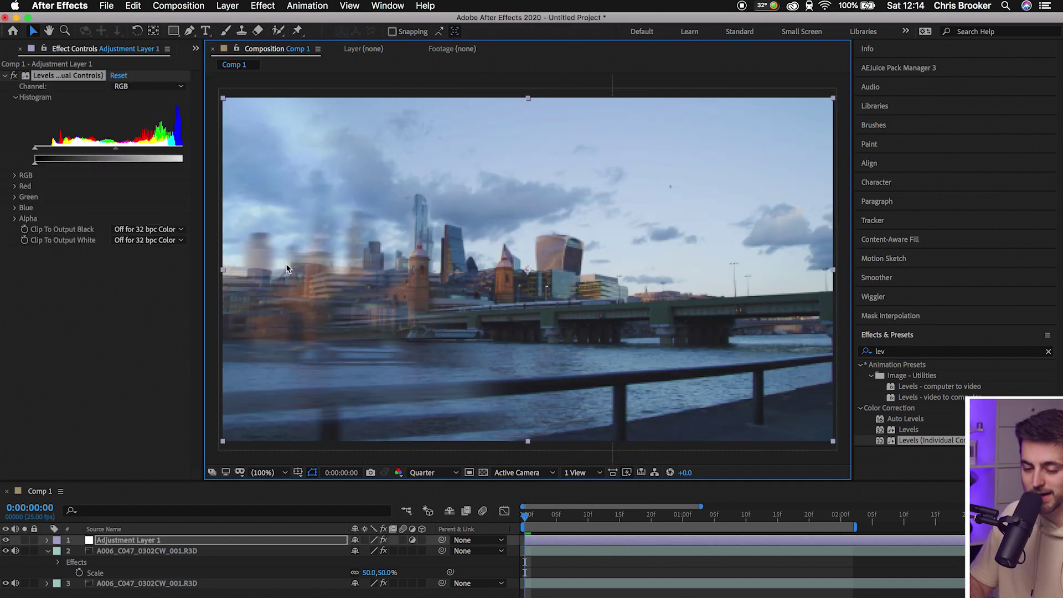
# - Set the RGB Input White 219.3, Gamma 1.49 and Blue Gamma 1.12, then preview
pyautogui.click(15, 175)
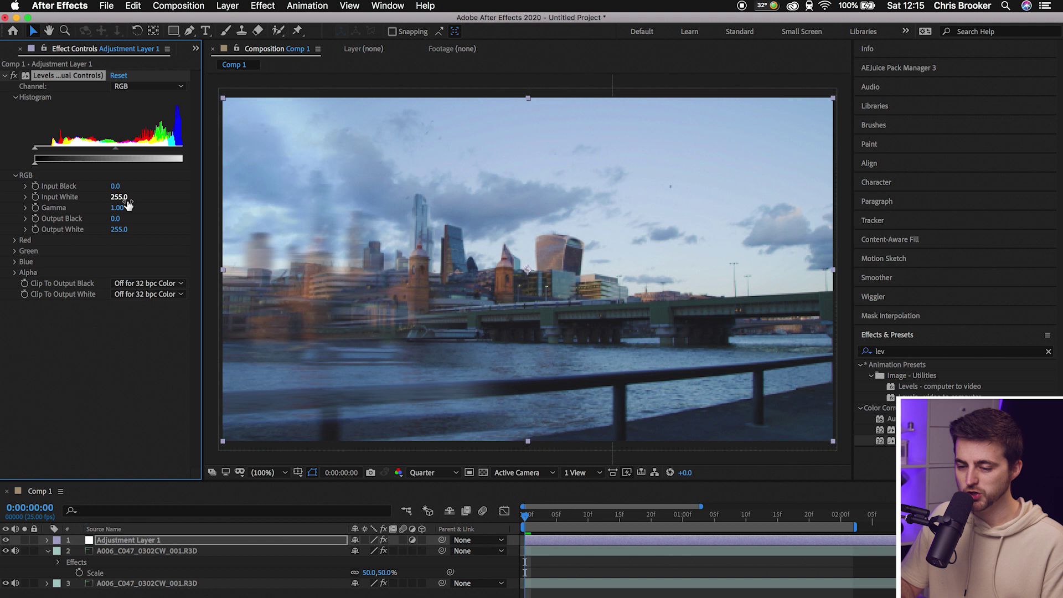
pyautogui.moveTo(114, 198); pyautogui.dragTo(143, 210)
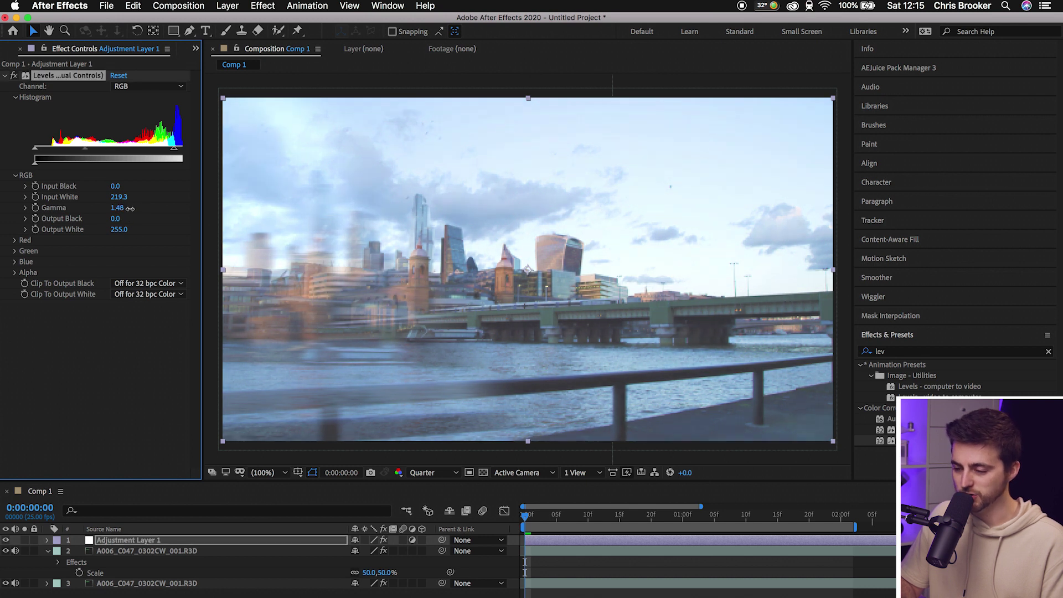
pyautogui.click(15, 263)
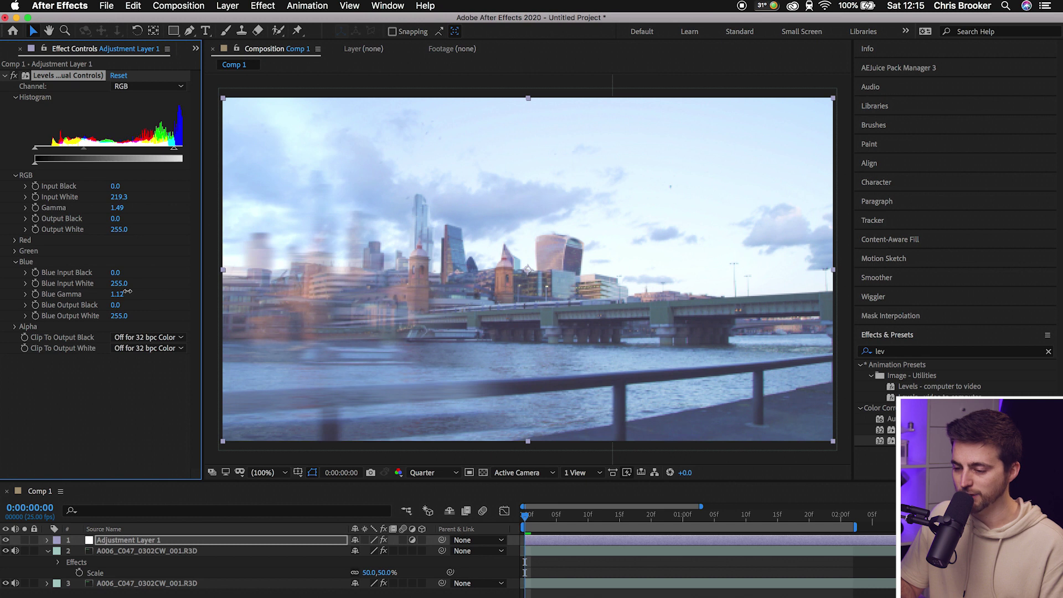
pyautogui.press('space')
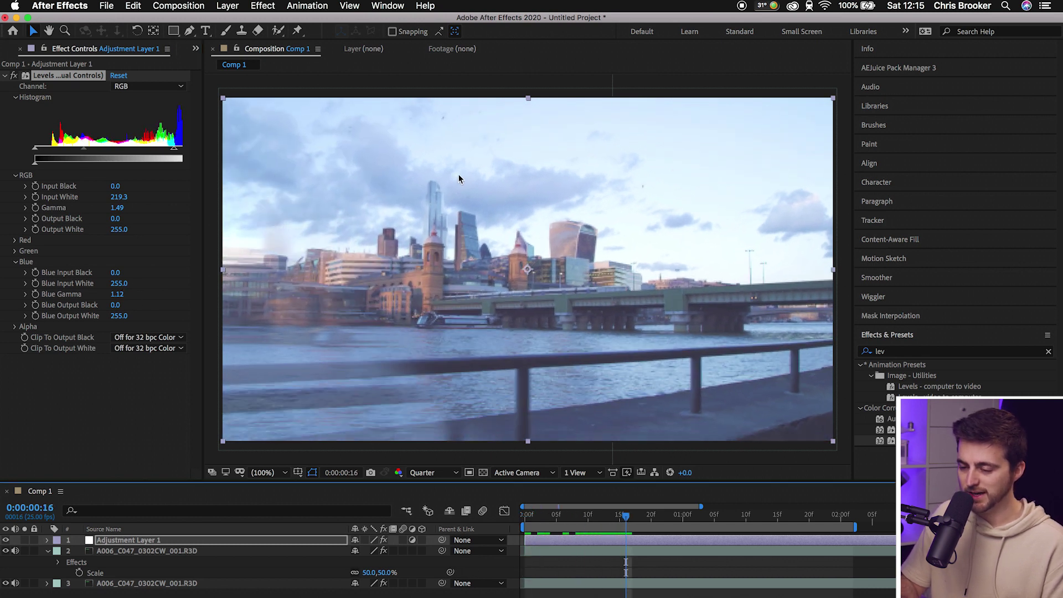
pyautogui.press('space')
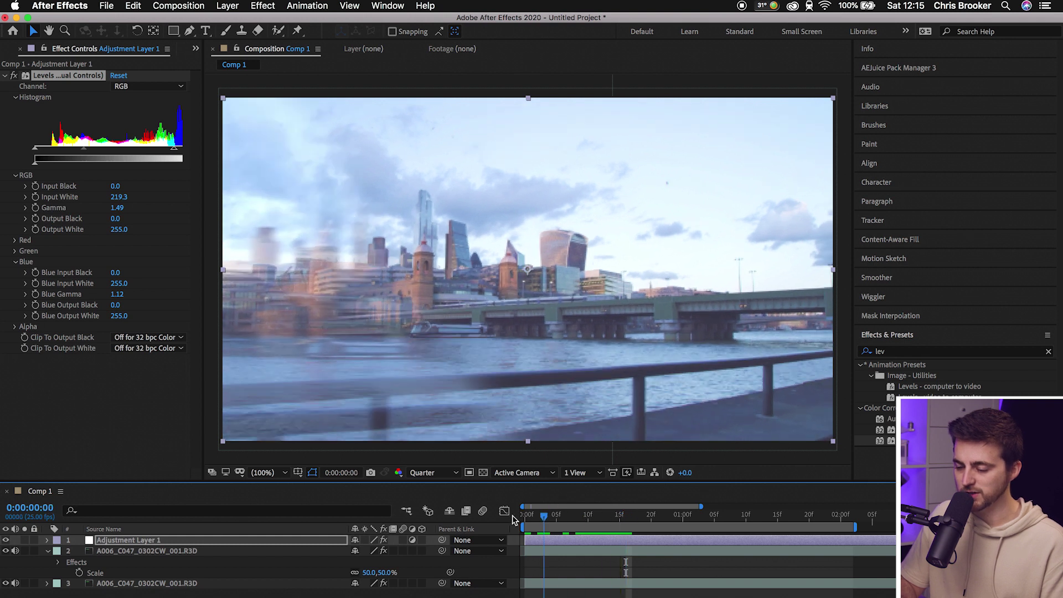
pyautogui.scroll(-2, 390, 213)
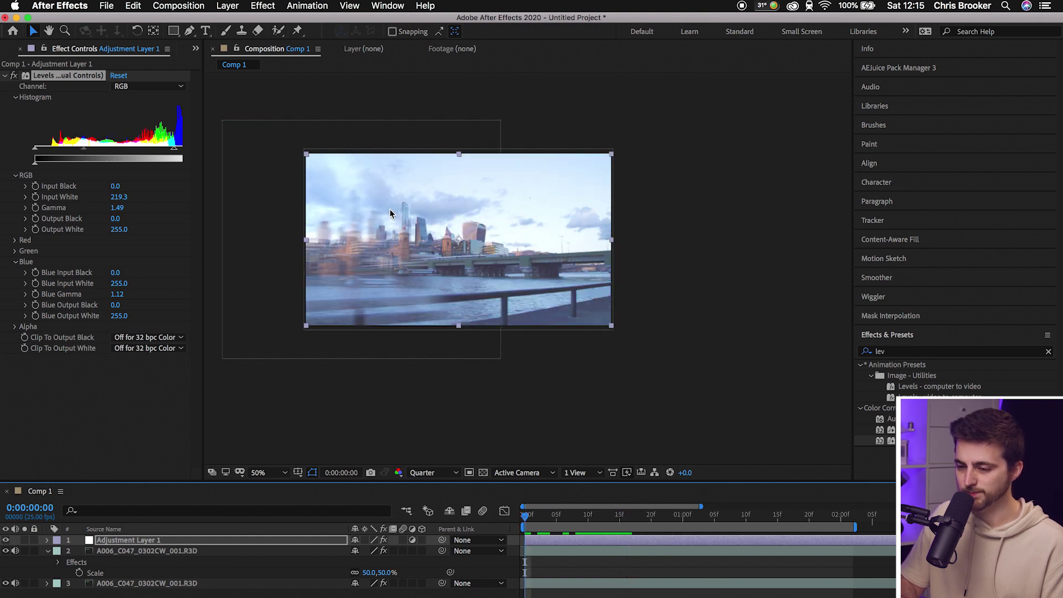
# - Draw a large ellipse mask on Adjustment Layer 1 and feather it by 511 pixels
pyautogui.moveTo(391, 214); pyautogui.dragTo(498, 243)
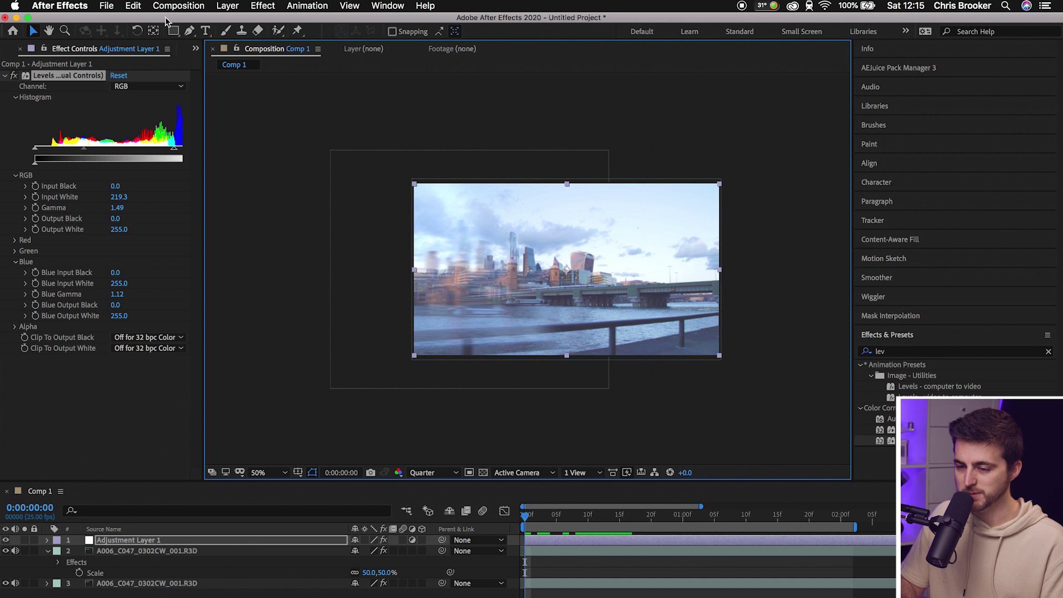
pyautogui.moveTo(173, 30); pyautogui.dragTo(201, 59)
pyautogui.moveTo(303, 132); pyautogui.dragTo(582, 441)
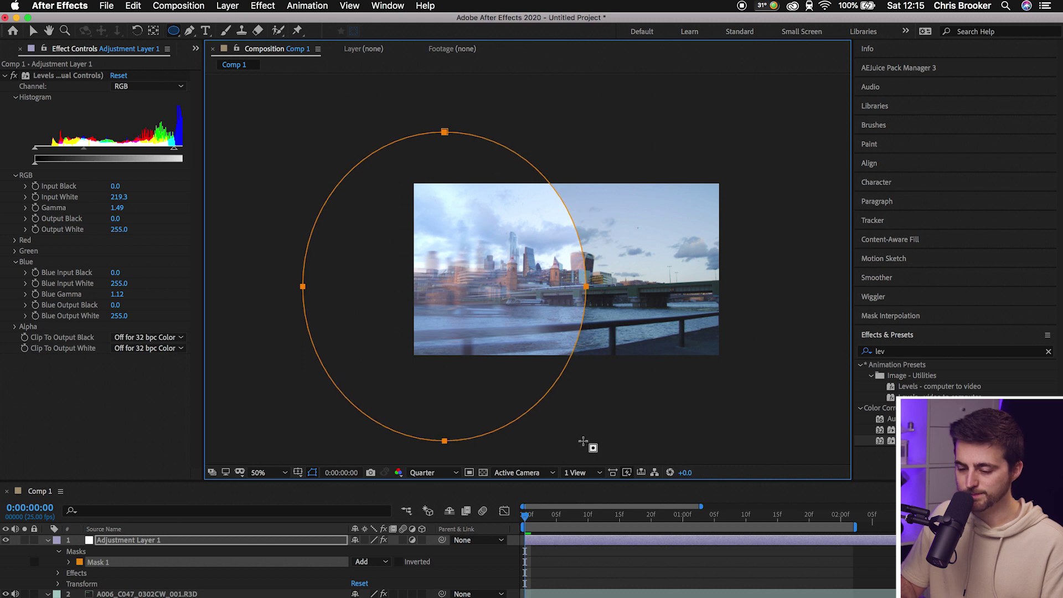
pyautogui.click(69, 561)
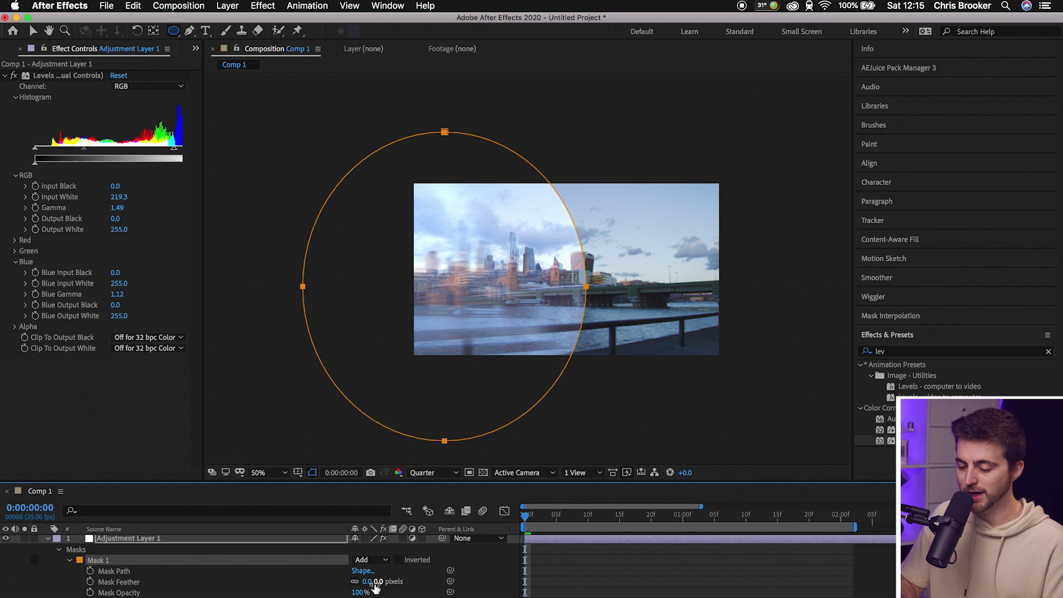
pyautogui.moveTo(375, 585); pyautogui.dragTo(485, 581)
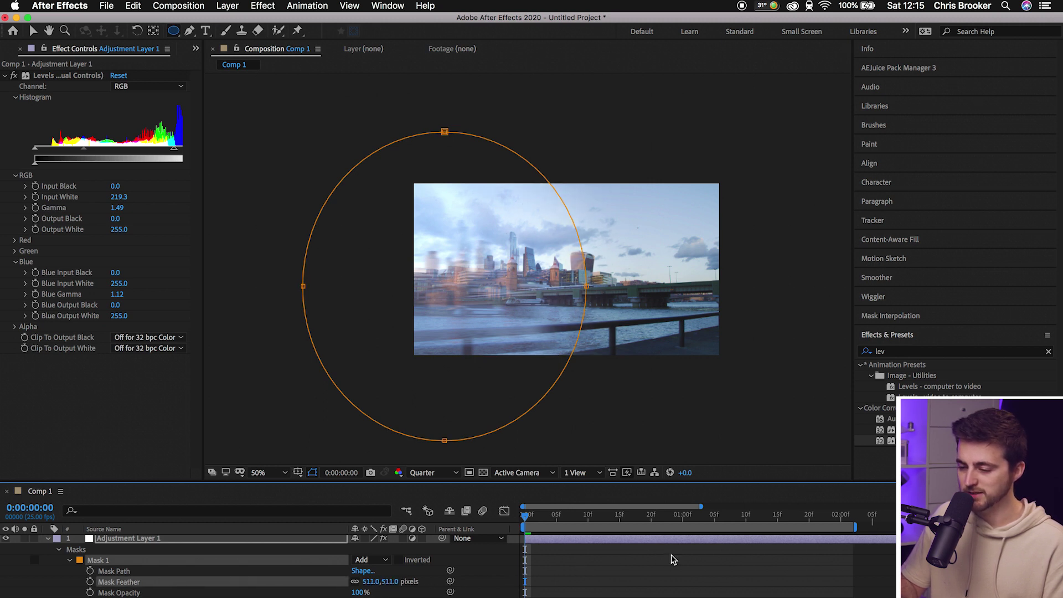
# - Keyframe the mask path at frame 0 and 0:00:01:11, moving the ellipse down-left, then preview
pyautogui.click(90, 571)
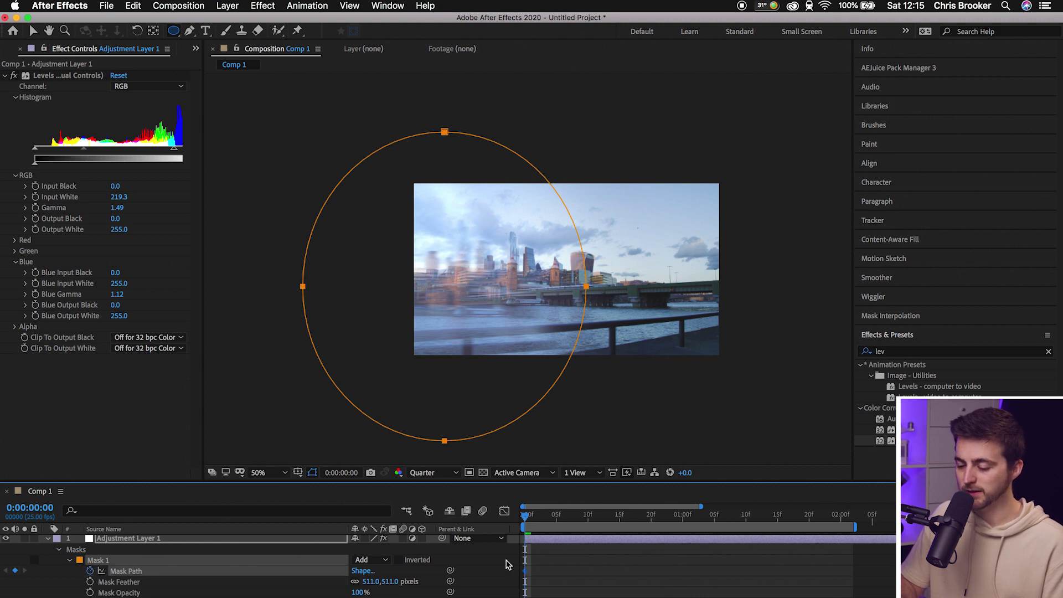
pyautogui.click(556, 523)
pyautogui.moveTo(556, 523); pyautogui.dragTo(743, 543)
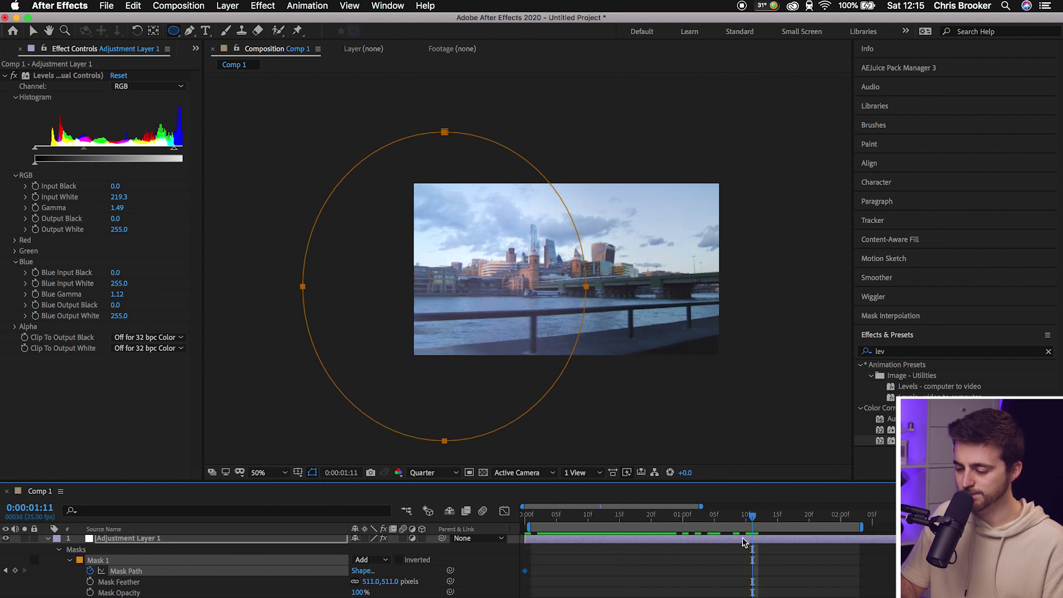
pyautogui.click(32, 32)
pyautogui.moveTo(444, 132); pyautogui.dragTo(243, 283)
pyautogui.press('Home')
pyautogui.press('space')
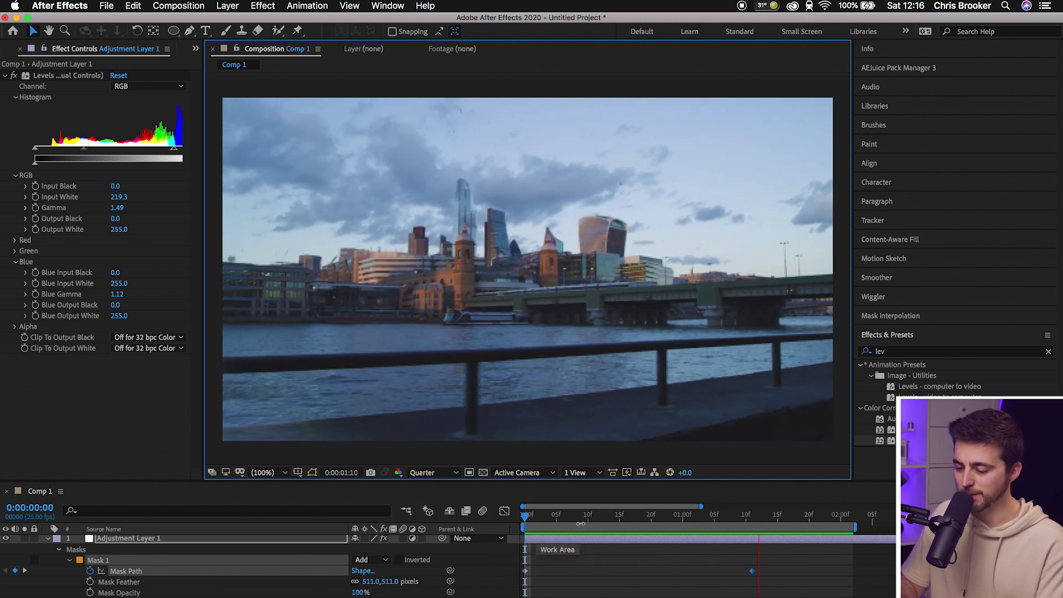
# - Stop playback at an early frame and try a different mask opacity on the adjustment layer
pyautogui.click(543, 516)
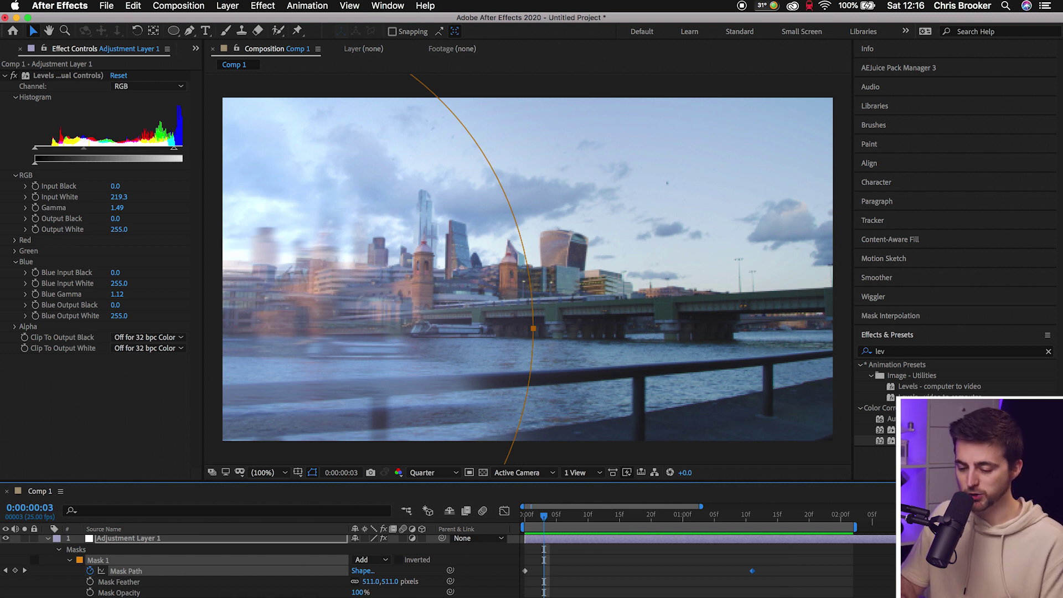
pyautogui.scroll(-1, 476, 559)
pyautogui.moveTo(361, 580); pyautogui.dragTo(390, 578)
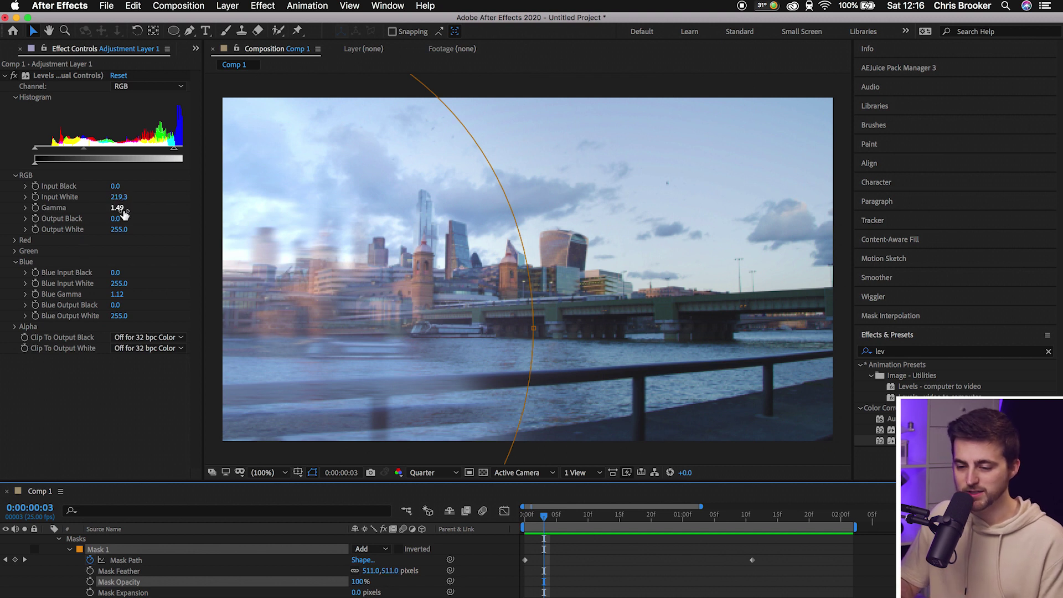
# - Set Levels Gamma to 1.79, Blue Gamma to 1.62 and Input White to 196.4, then preview
pyautogui.moveTo(122, 214); pyautogui.dragTo(139, 212)
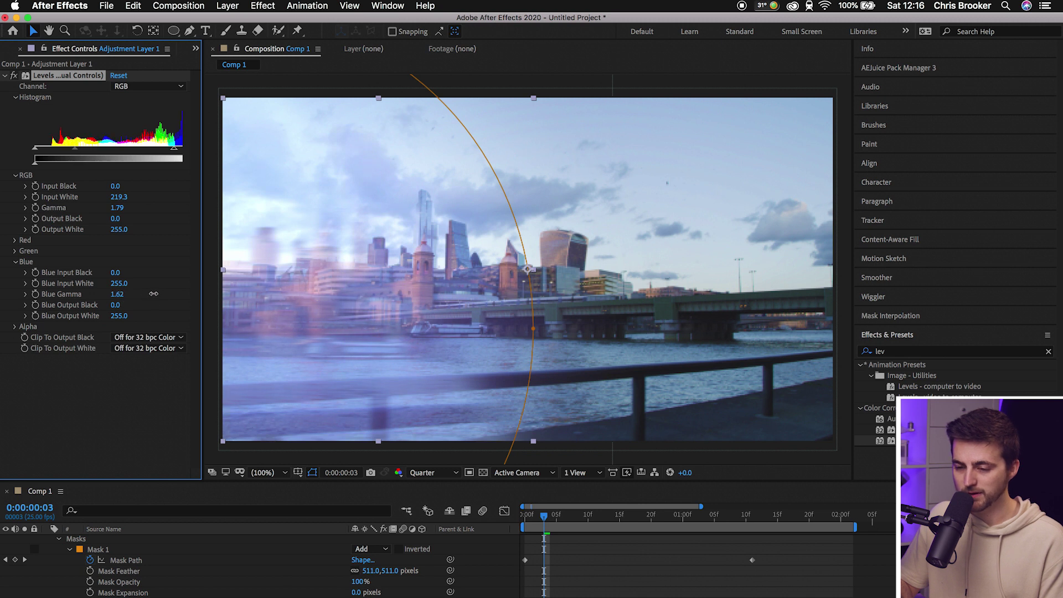
pyautogui.moveTo(116, 197); pyautogui.dragTo(119, 197)
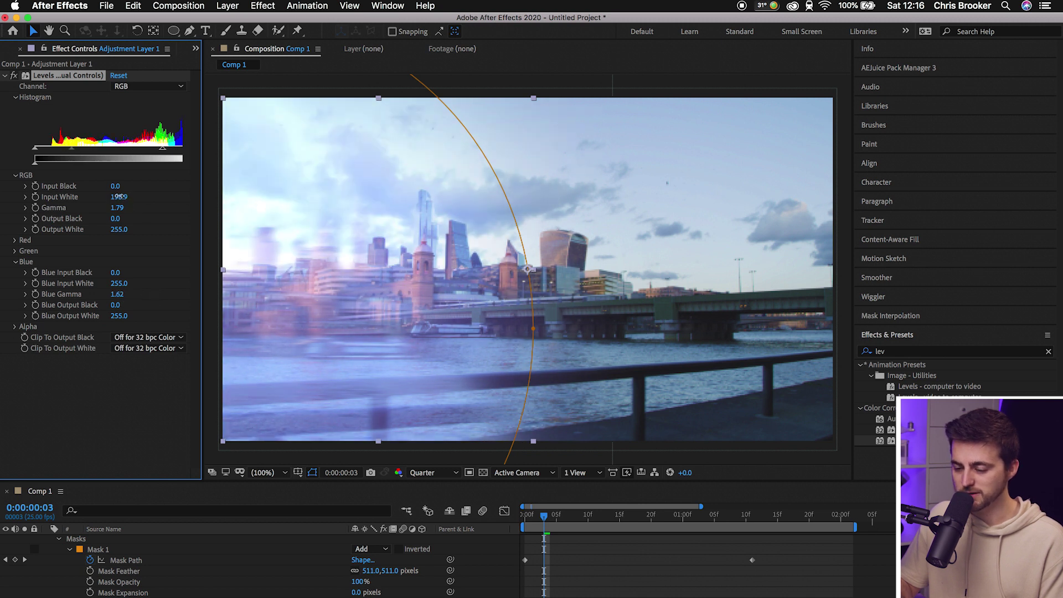
pyautogui.press('space')
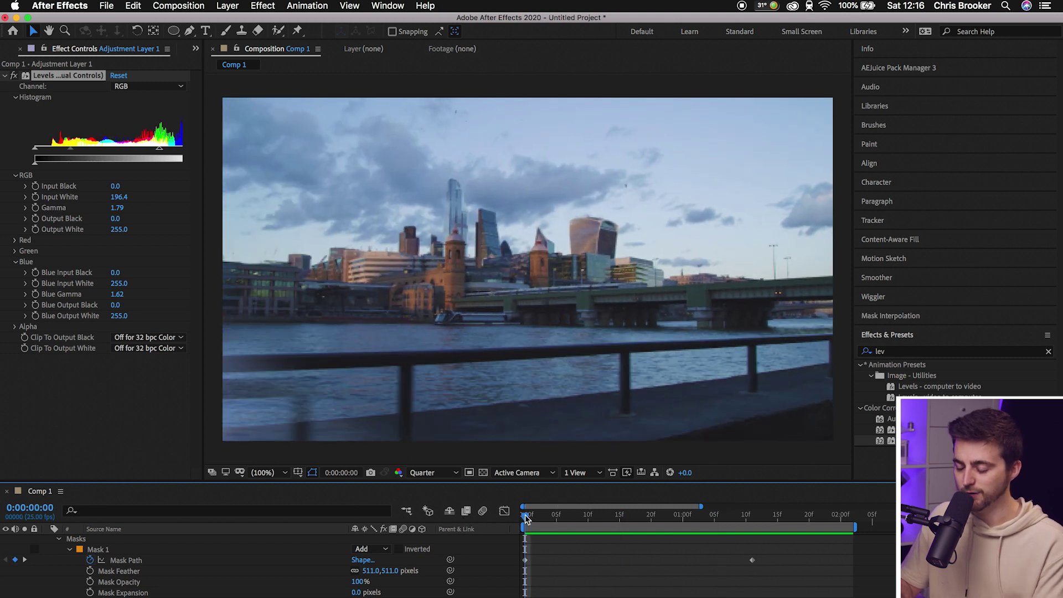
pyautogui.click(557, 516)
pyautogui.moveTo(558, 517); pyautogui.dragTo(525, 519)
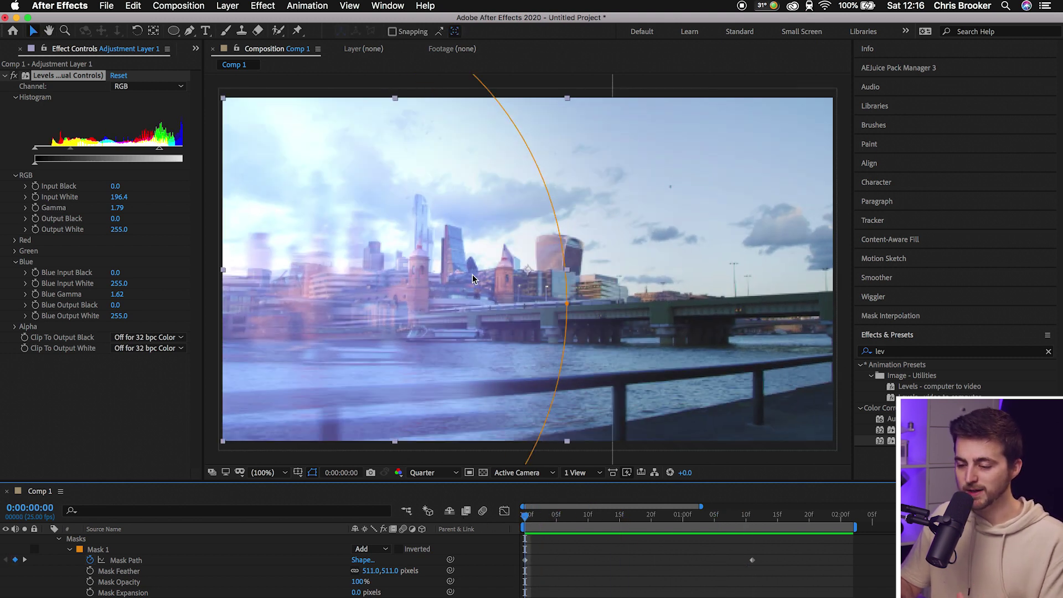